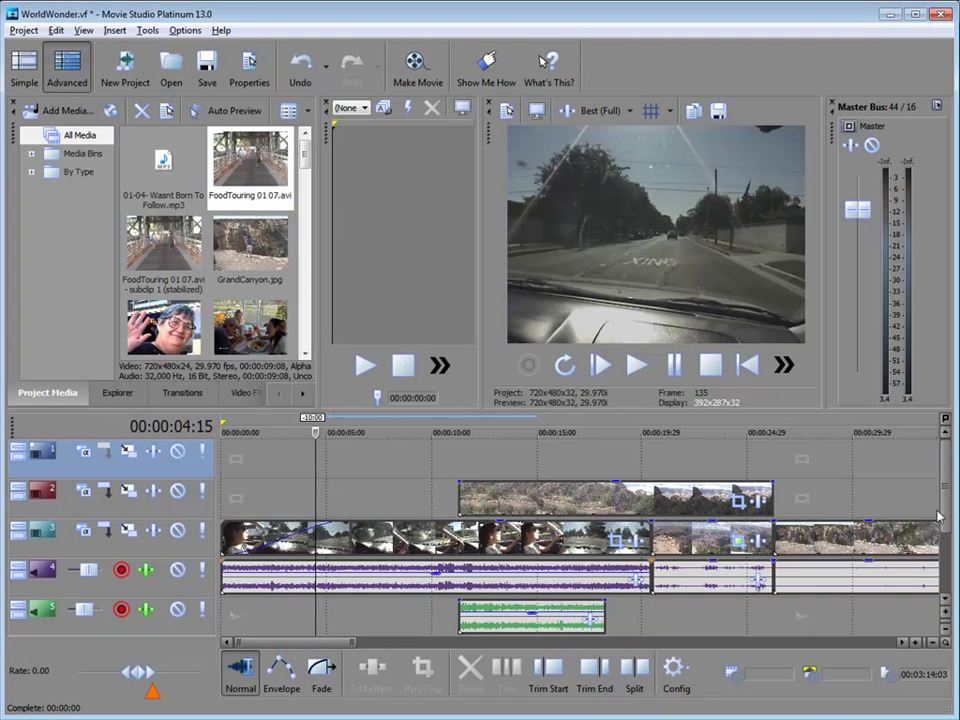
- Select the top video track and widen the media area to list the media generators
{"action": "mouse_move", "coordinate": [947, 459]}
{"action": "left_mouse_down"}
{"action": "mouse_move", "coordinate": [955, 522]}
{"action": "mouse_move", "coordinate": [950, 450]}
{"action": "left_mouse_up"}
{"action": "left_click", "coordinate": [293, 455]}
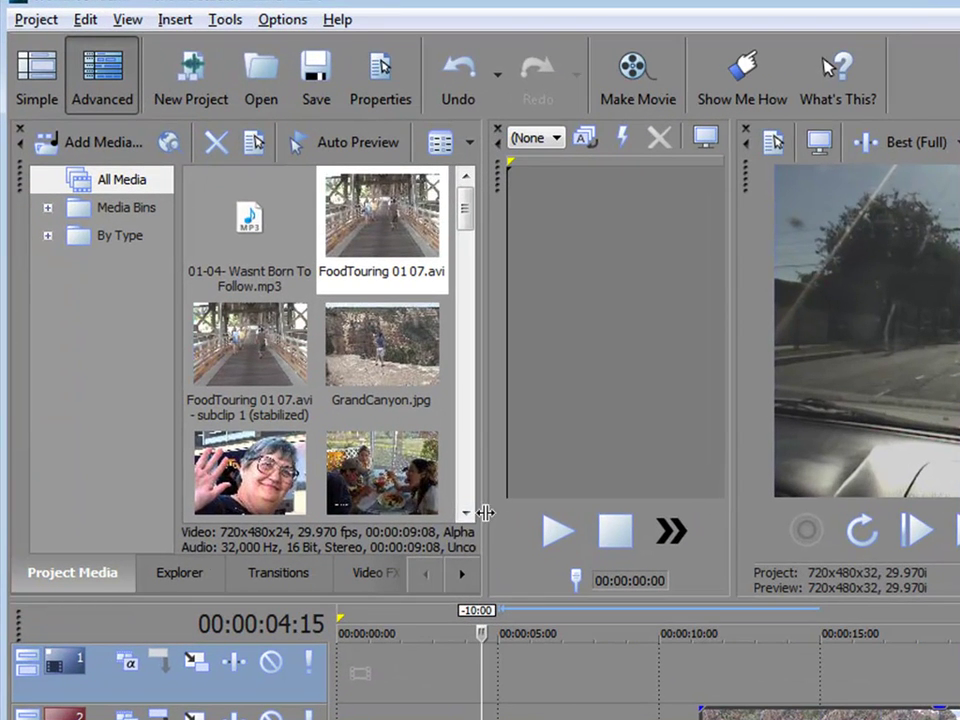
{"action": "left_click_drag", "start_coordinate": [486, 512], "coordinate": [679, 523]}
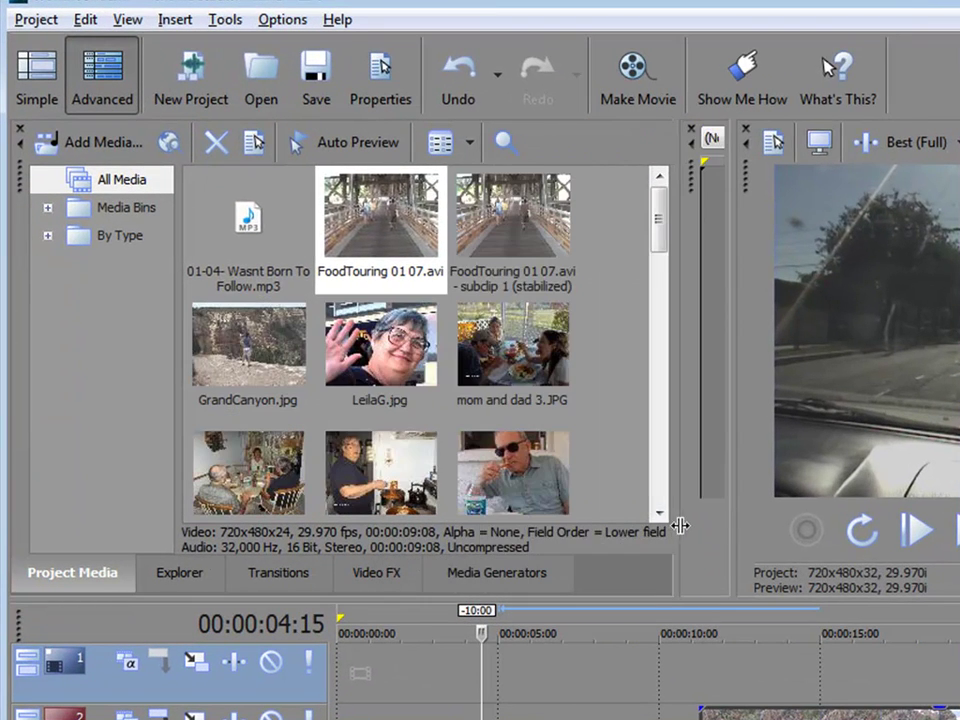
{"action": "left_click", "coordinate": [476, 589]}
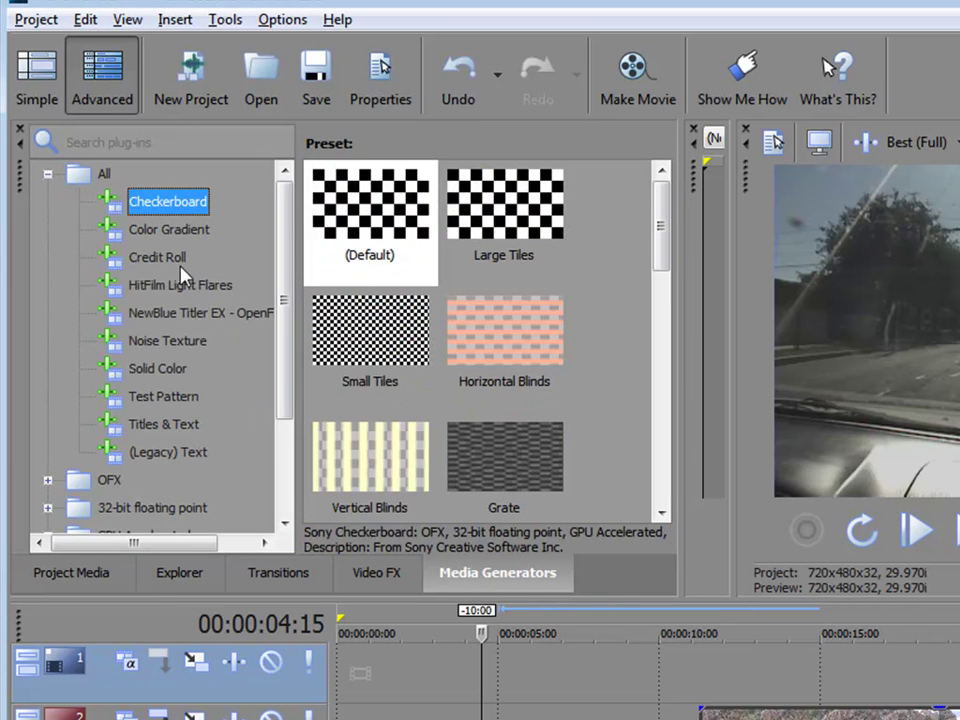
- Browse the Color Gradient, Solid Color, Noise Texture, Titles & Text and Credit Roll presets, ending on (Legacy) Text
{"action": "left_click", "coordinate": [203, 229]}
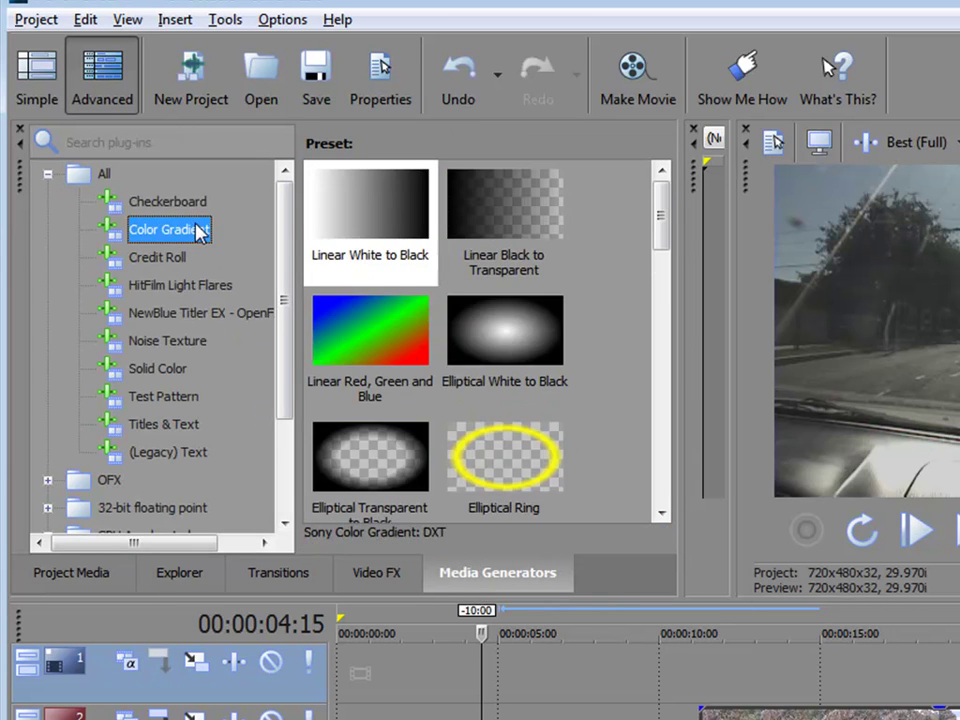
{"action": "left_click", "coordinate": [205, 368]}
{"action": "left_click", "coordinate": [185, 341]}
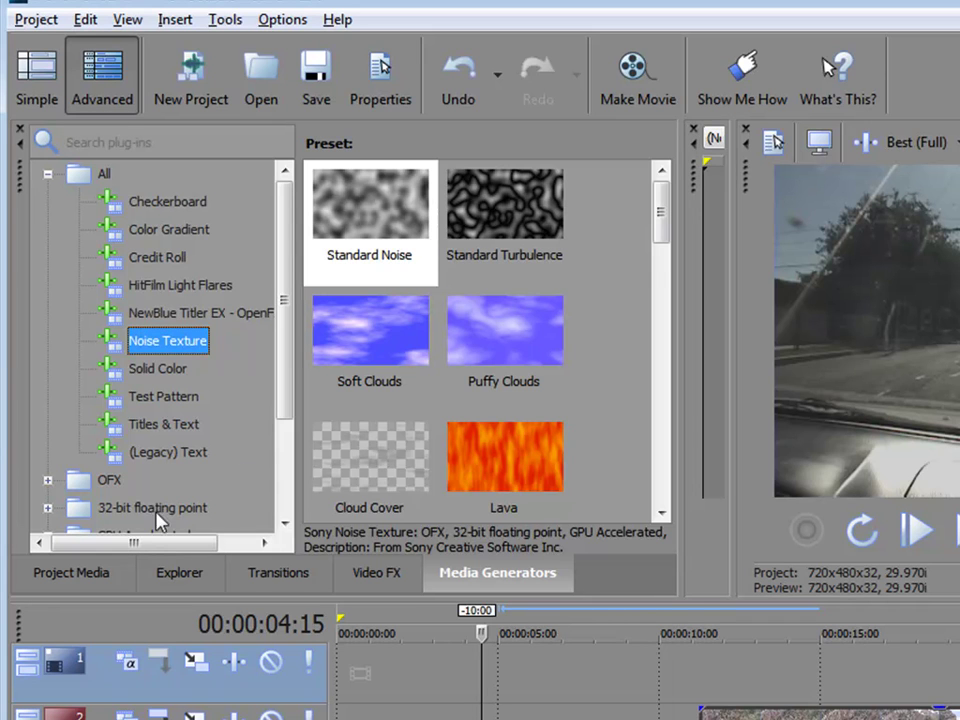
{"action": "left_click", "coordinate": [193, 452]}
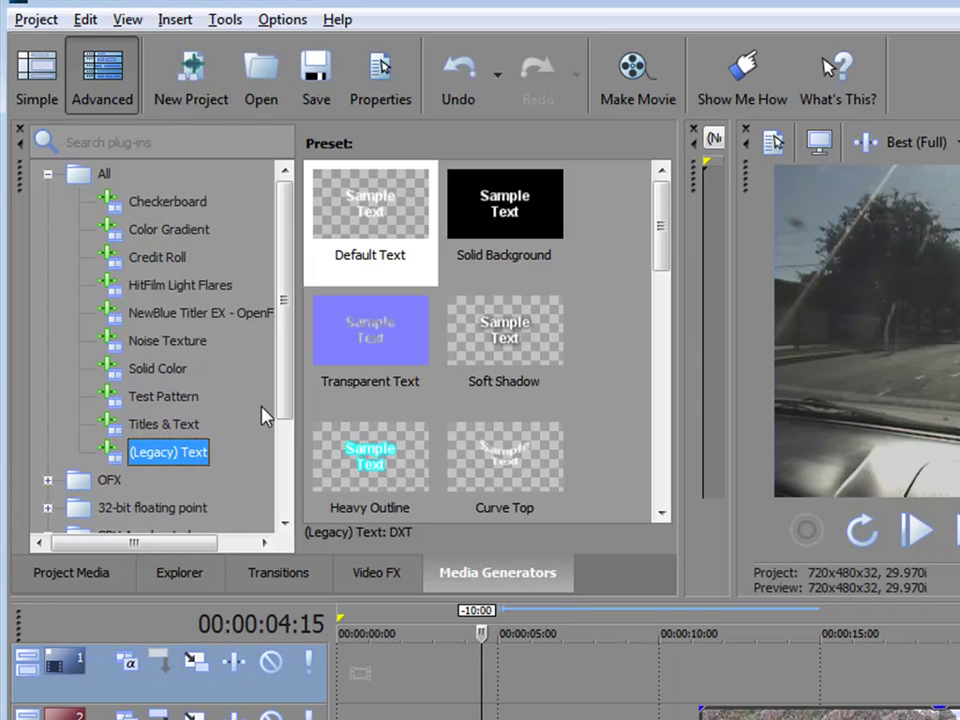
{"action": "left_click", "coordinate": [189, 424]}
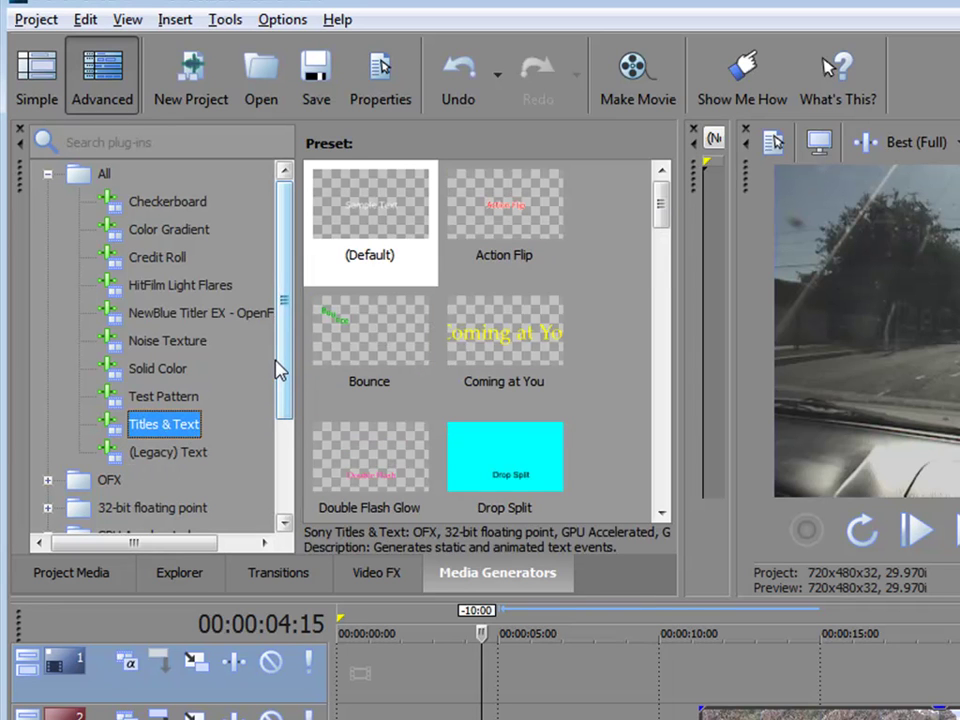
{"action": "left_click", "coordinate": [170, 259]}
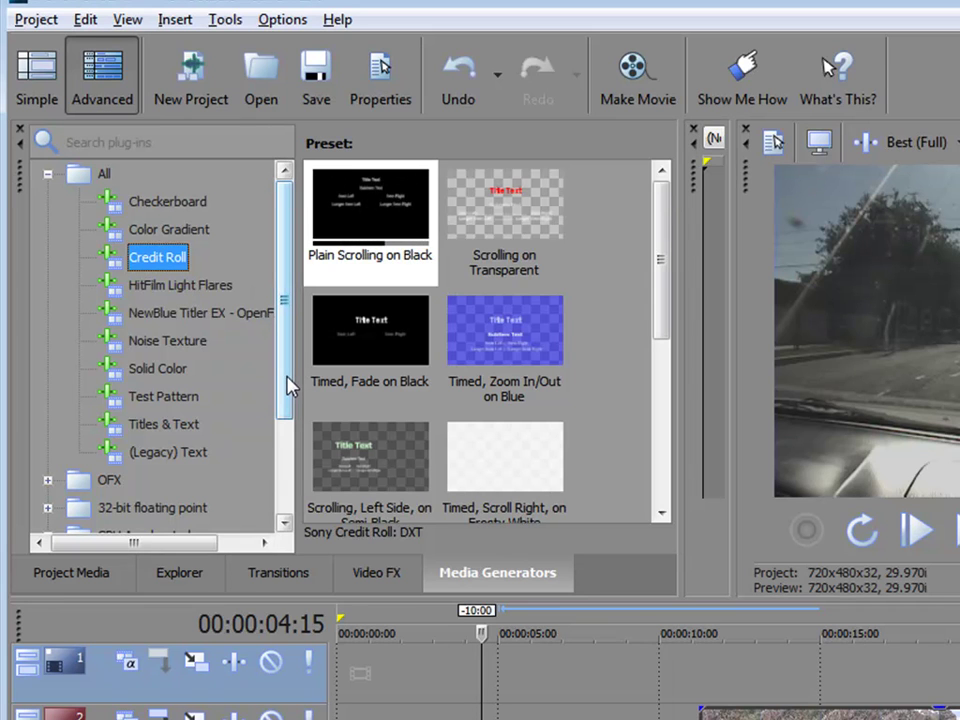
{"action": "left_click", "coordinate": [128, 453]}
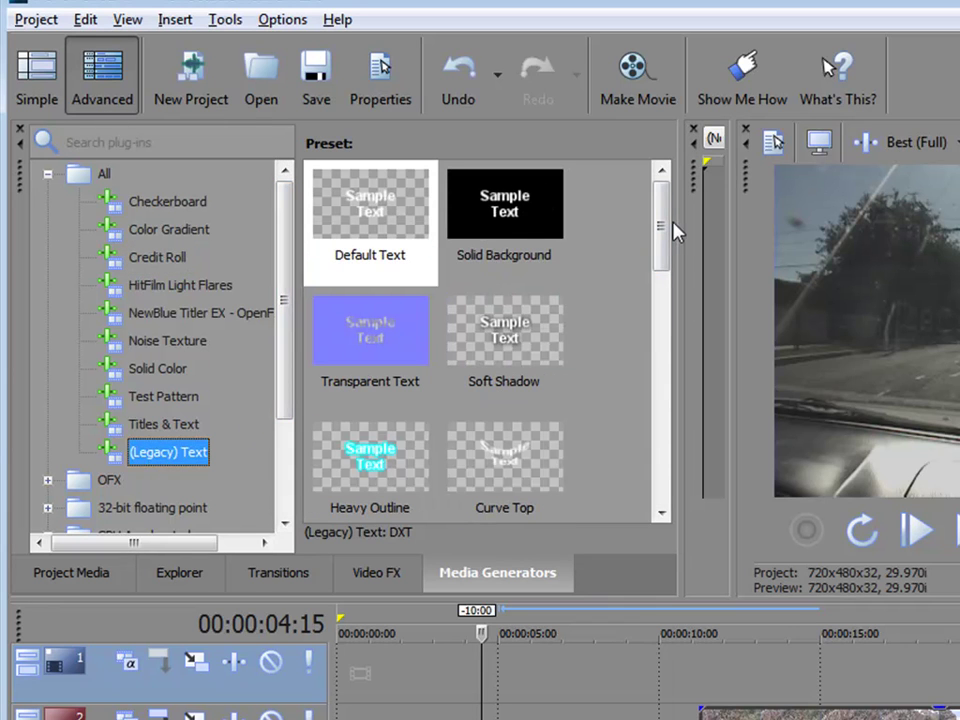
- Add the Default Text preset to the top track and replace the sample text with 'The Grand Canyon'
{"action": "left_click", "coordinate": [374, 203]}
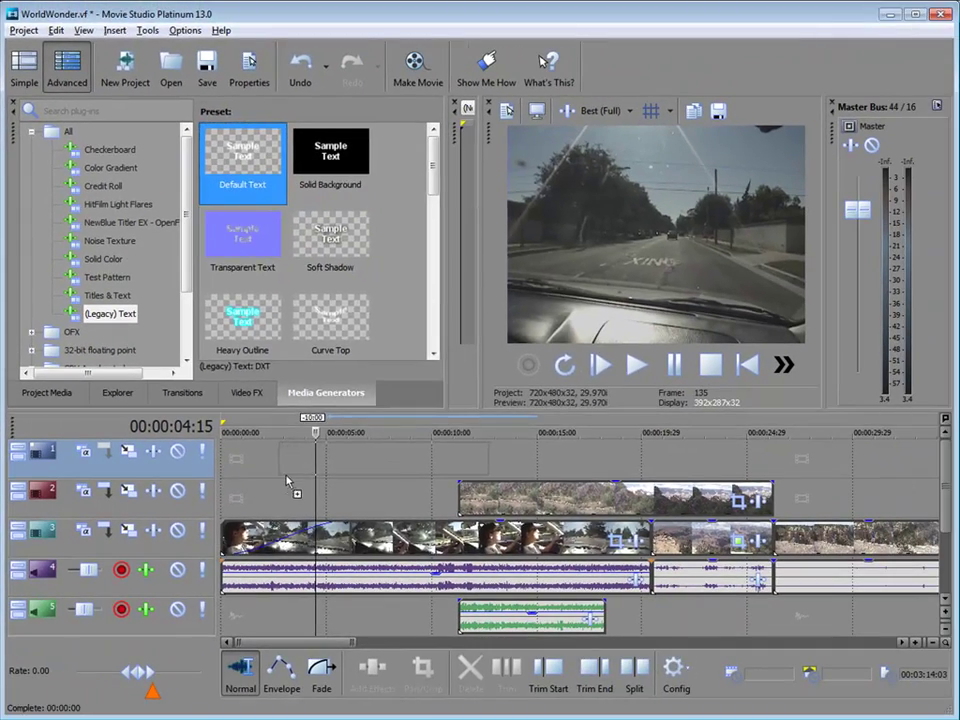
{"action": "left_click_drag", "start_coordinate": [287, 481], "coordinate": [287, 478]}
{"action": "left_click_drag", "start_coordinate": [338, 210], "coordinate": [313, 143]}
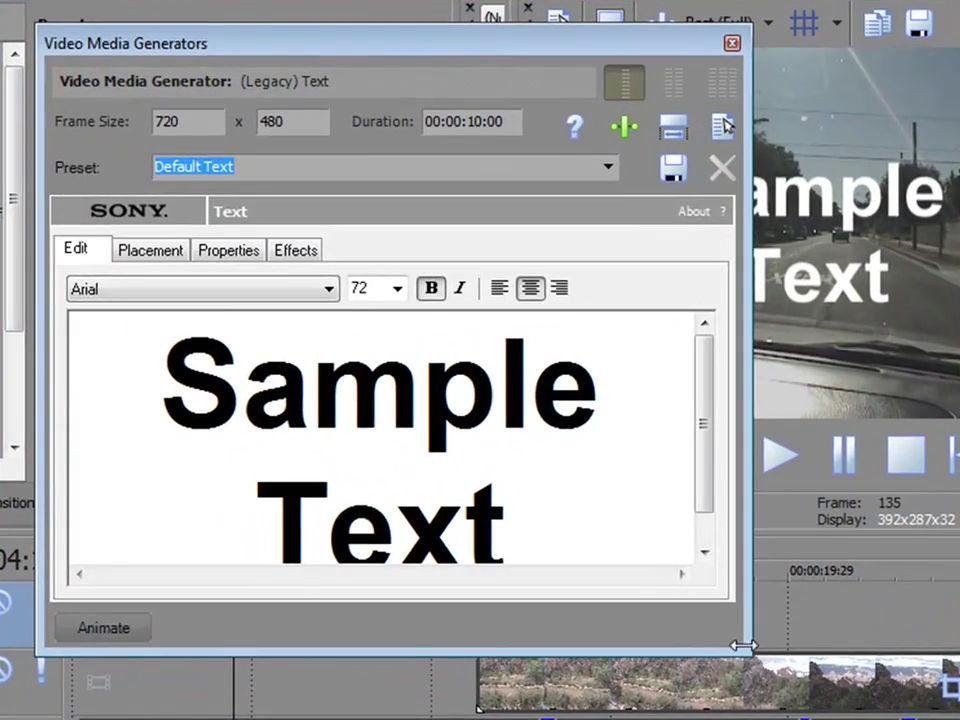
{"action": "left_click_drag", "start_coordinate": [737, 650], "coordinate": [845, 719]}
{"action": "key", "text": "ctrl+a"}
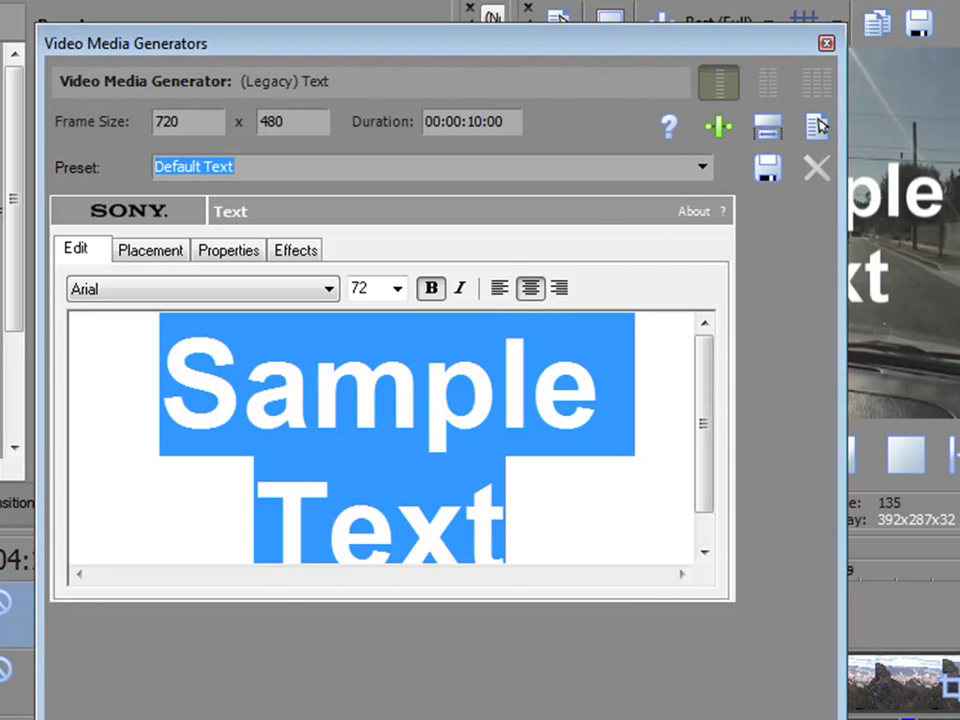
{"action": "type", "text": "The Grand Canyon"}
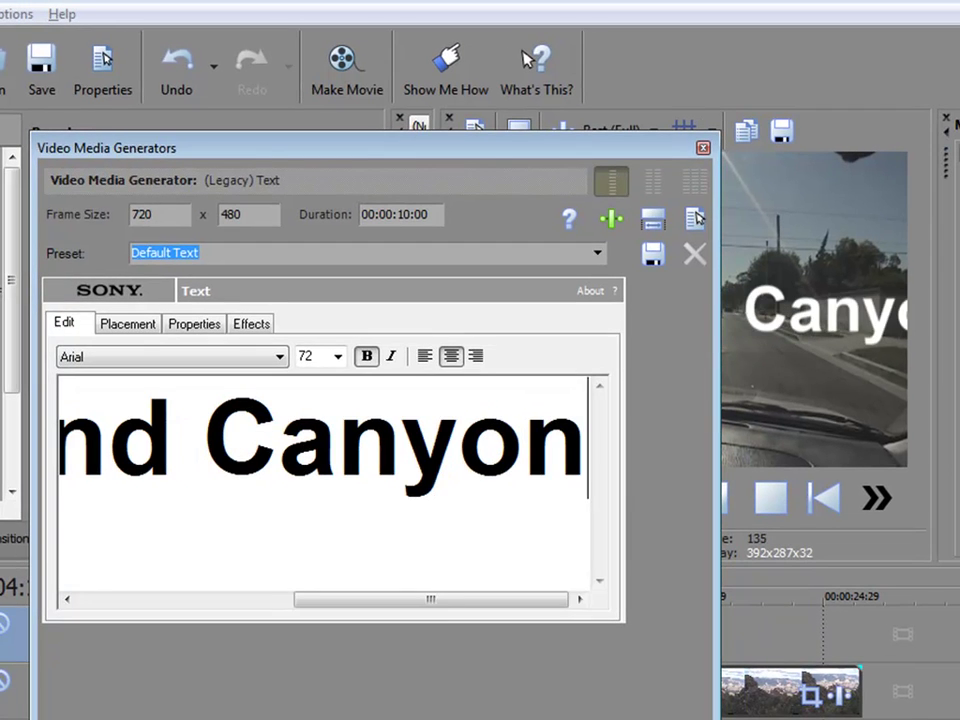
- Set the 'The Grand Canyon' title to 48 point with the preview visible
{"action": "left_click_drag", "start_coordinate": [450, 155], "coordinate": [229, 199]}
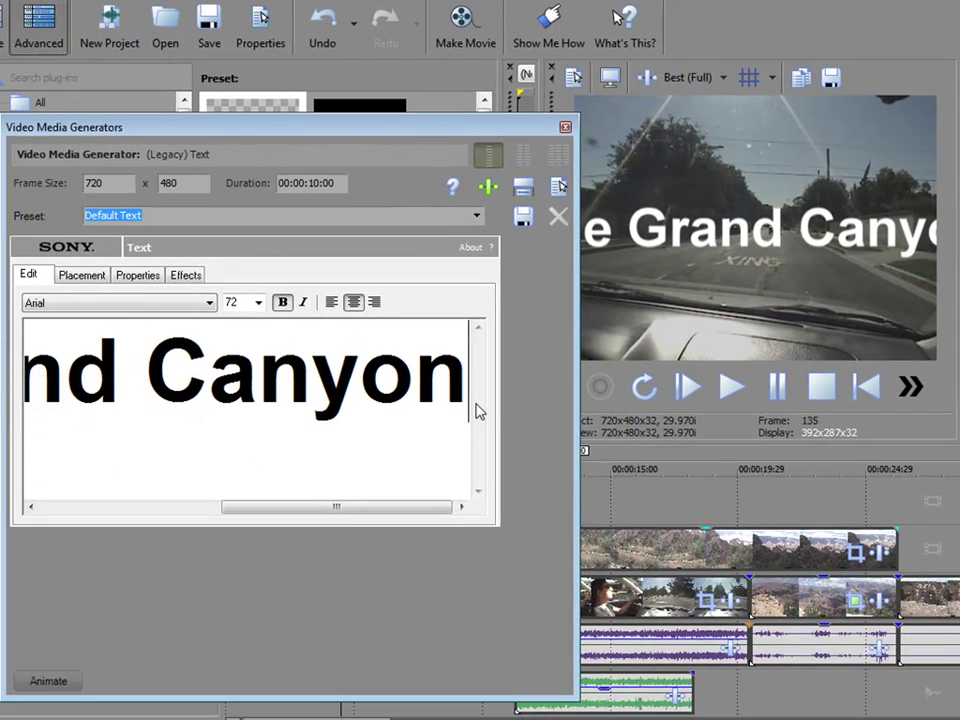
{"action": "key", "text": "ctrl+a"}
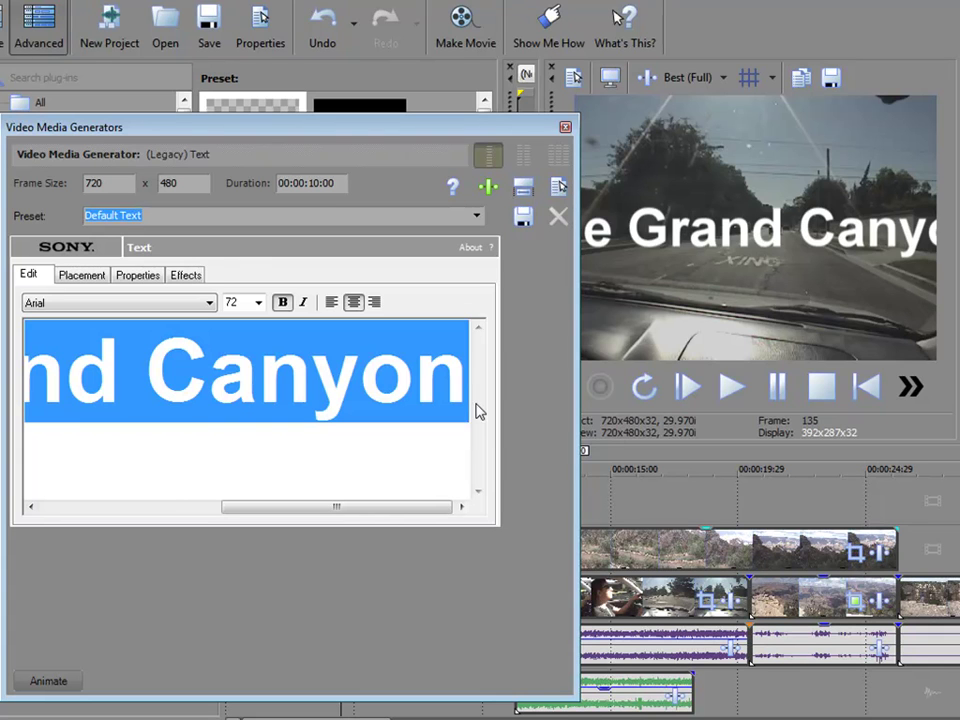
{"action": "left_click", "coordinate": [258, 302]}
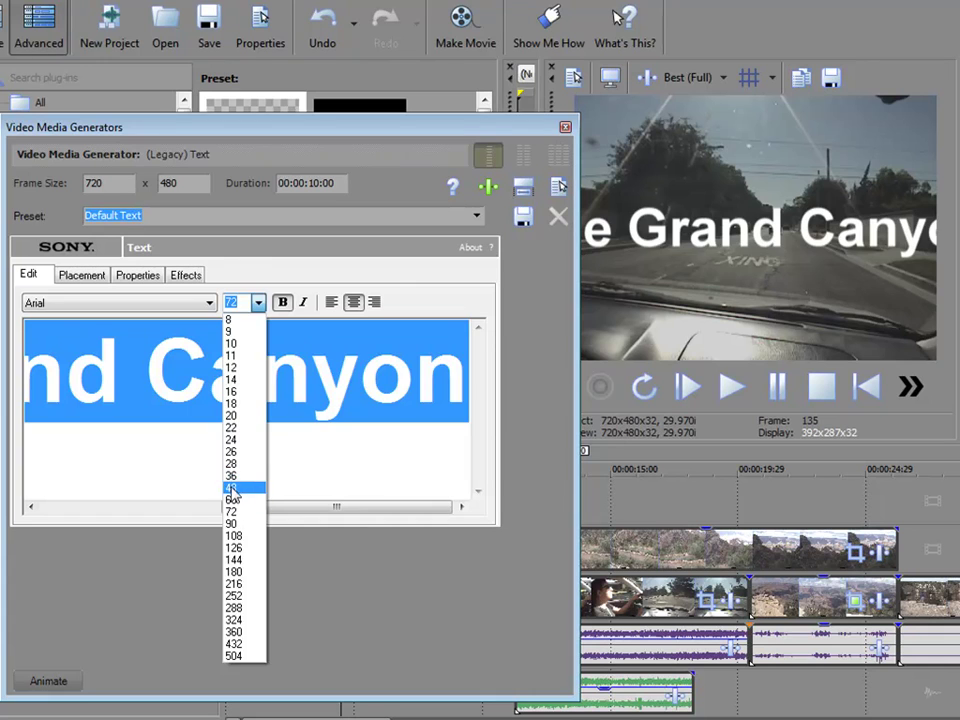
{"action": "left_click", "coordinate": [231, 490]}
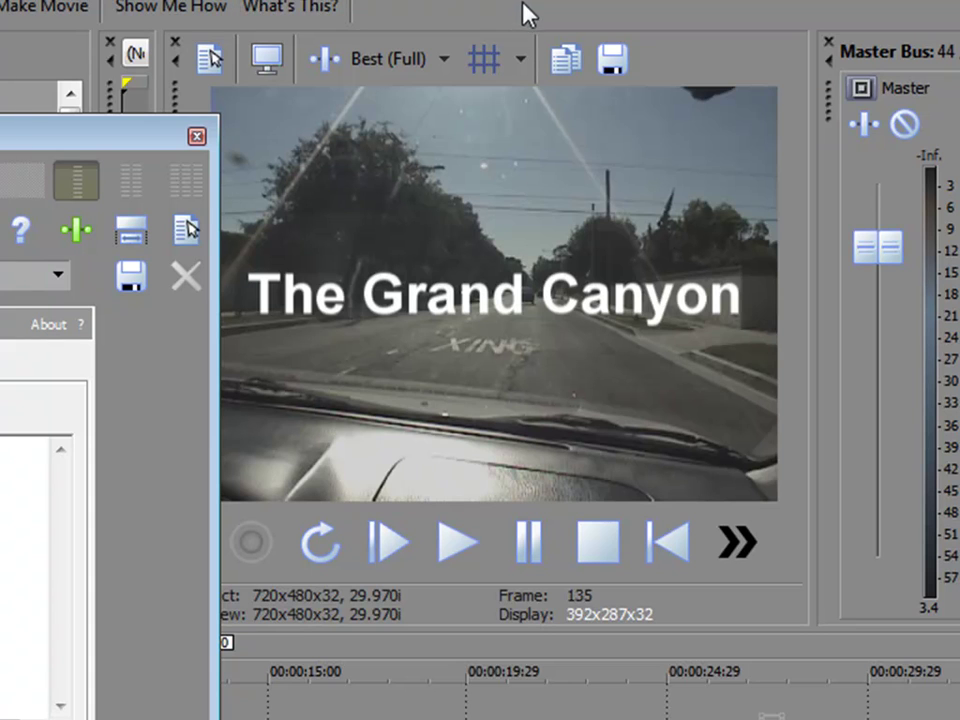
- Turn on the Safe Areas preview overlay and reduce the title to 36 point
{"action": "left_click", "coordinate": [523, 62]}
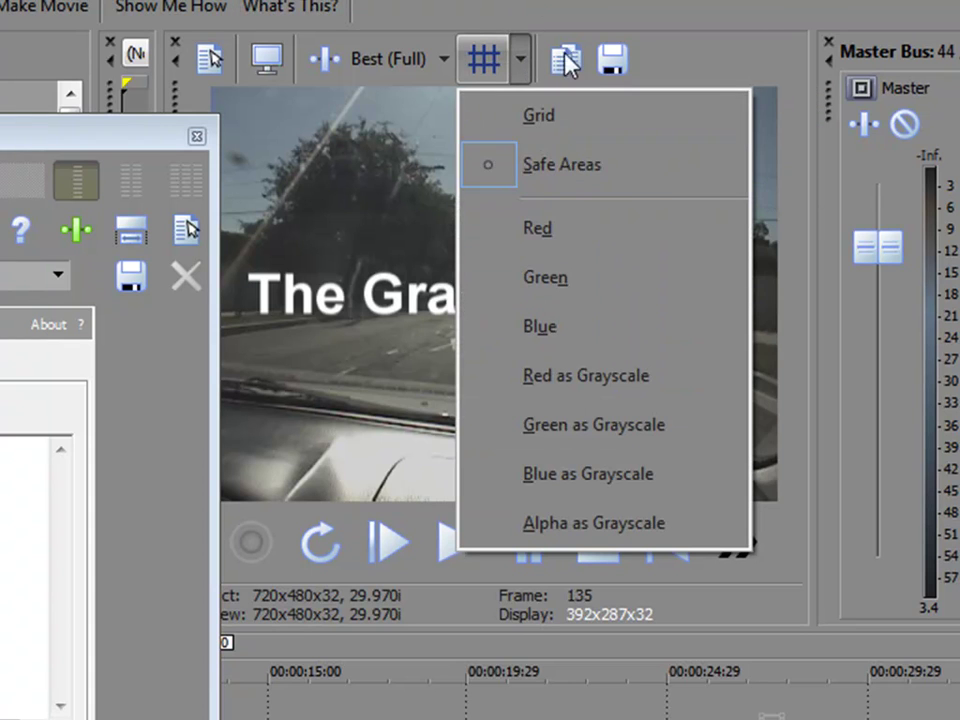
{"action": "left_click", "coordinate": [478, 73]}
{"action": "left_click", "coordinate": [480, 71]}
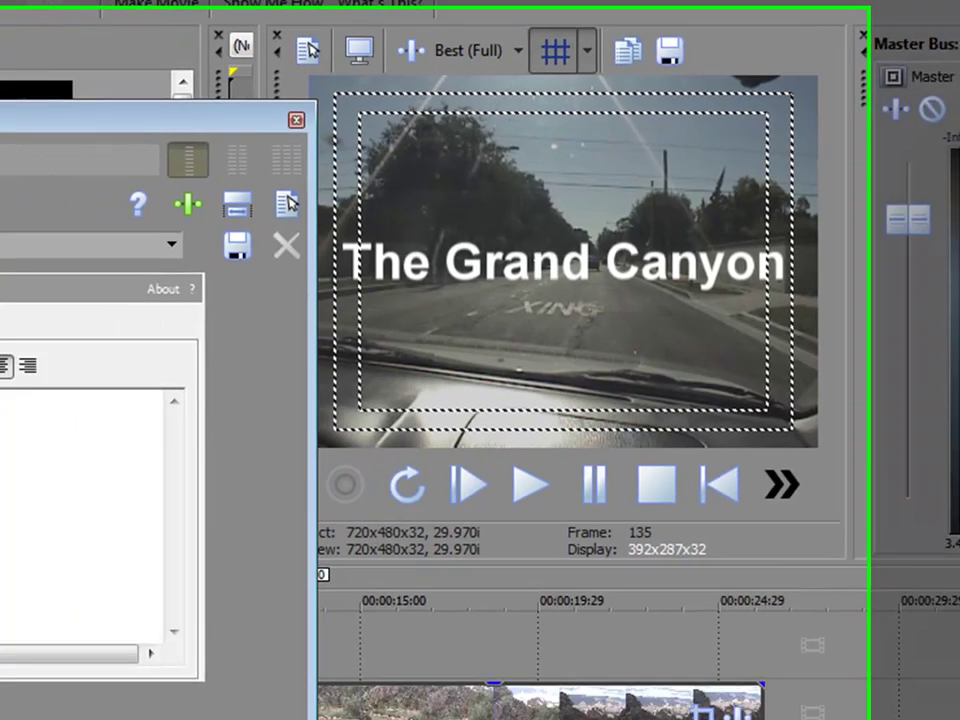
{"action": "left_click", "coordinate": [255, 249]}
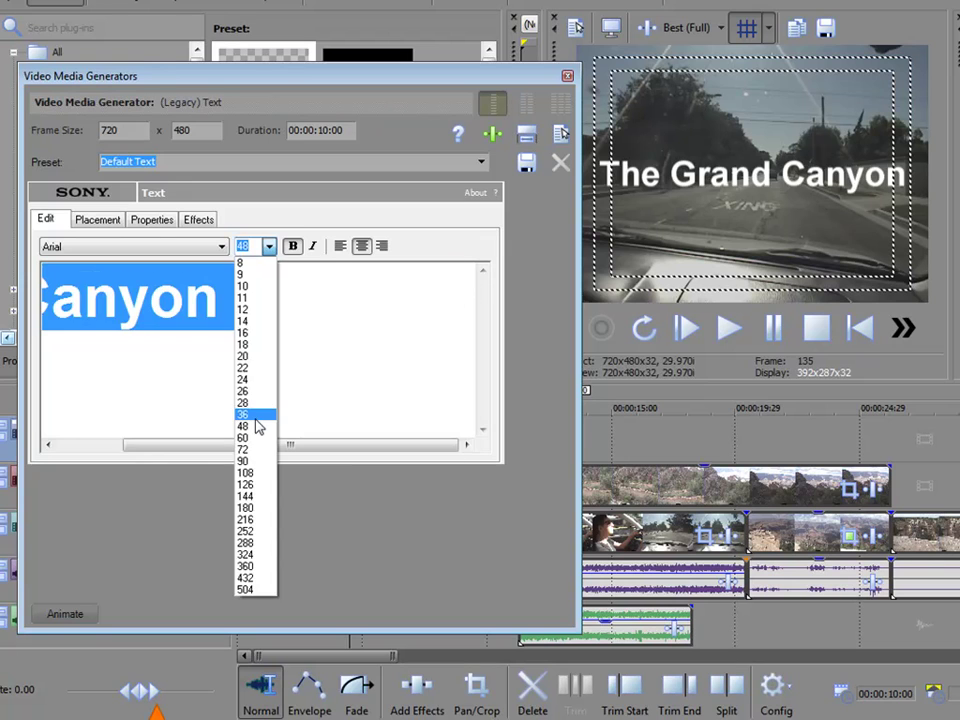
{"action": "left_click", "coordinate": [256, 417]}
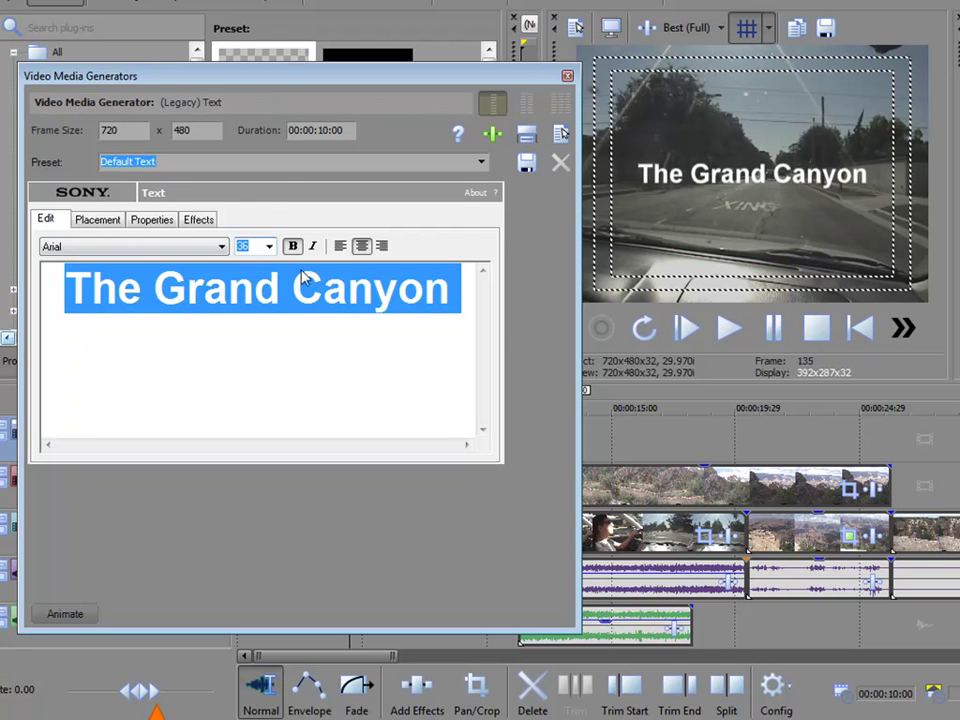
- Move the text settings window right and look through the text presets, keeping Default Text
{"action": "left_click", "coordinate": [481, 162]}
{"action": "left_click", "coordinate": [279, 81]}
{"action": "left_click_drag", "start_coordinate": [279, 81], "coordinate": [754, 107]}
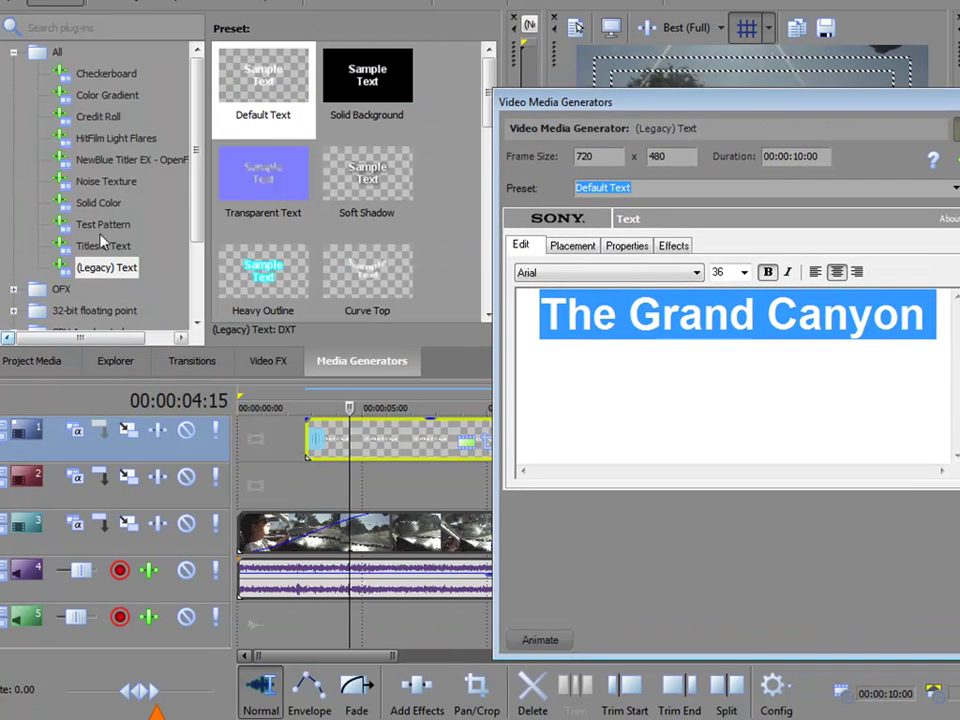
{"action": "scroll", "coordinate": [490, 100], "scroll_direction": "down", "scroll_amount": 3}
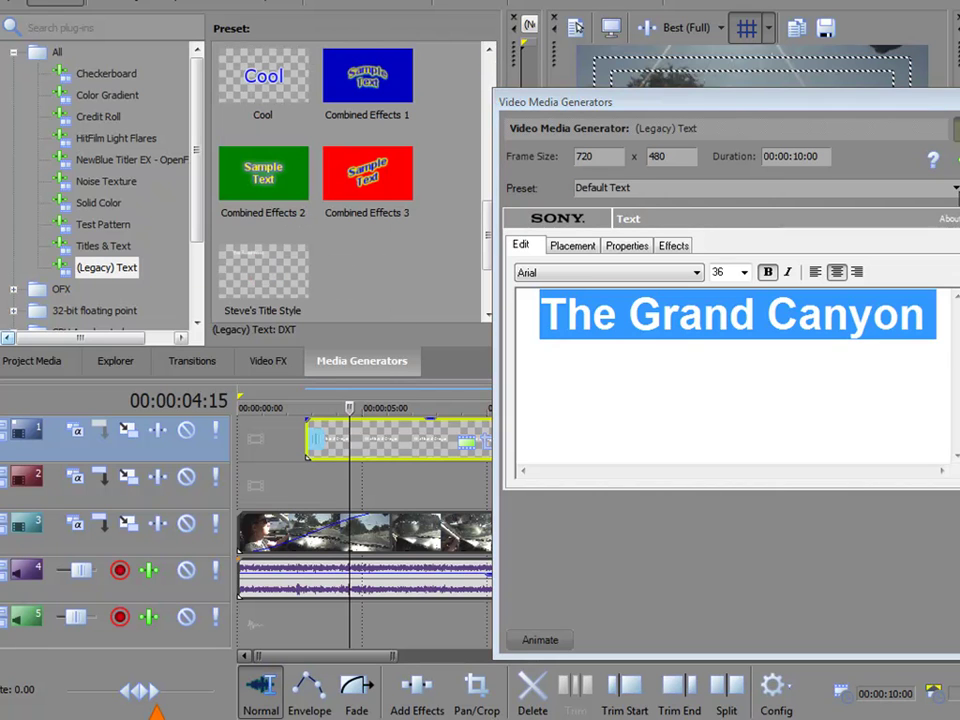
{"action": "left_click", "coordinate": [605, 187]}
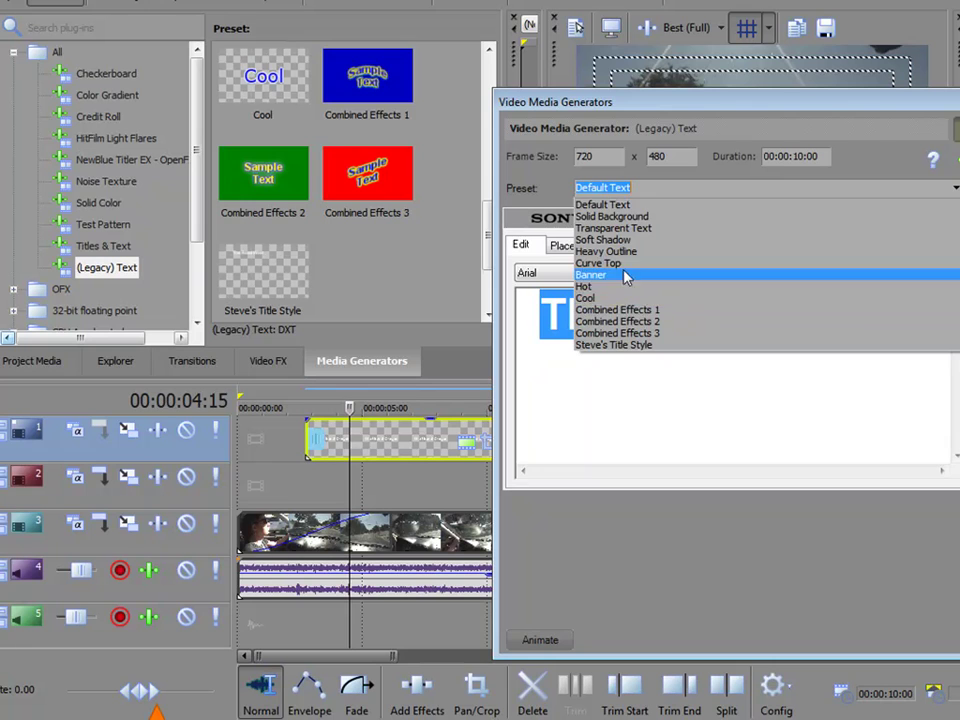
{"action": "left_click", "coordinate": [602, 204]}
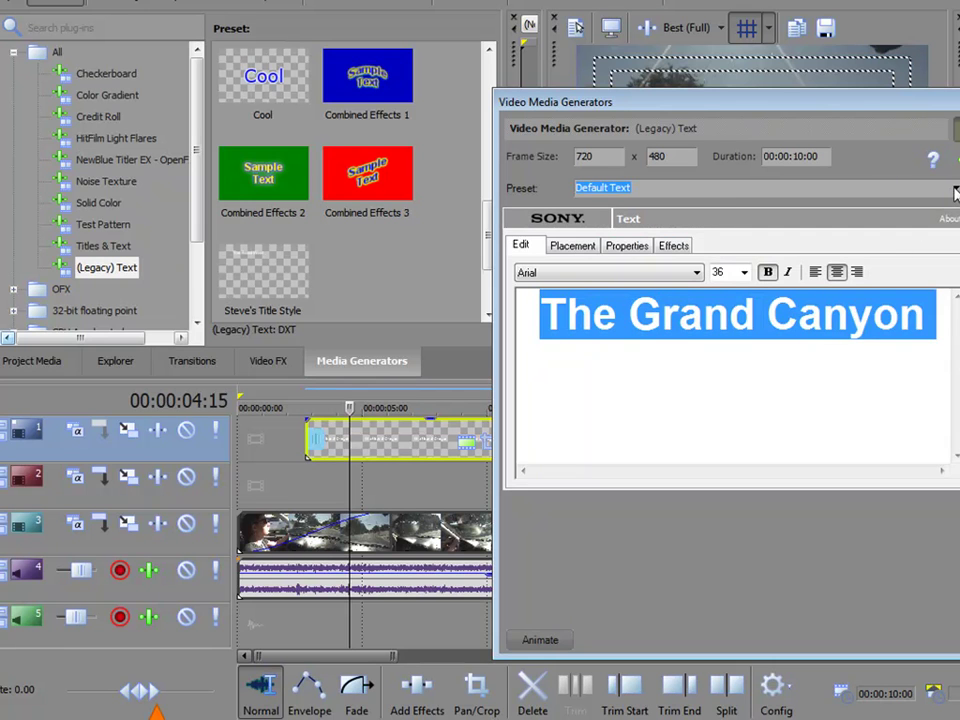
- Apply the Soft Shadow preset and select the title text for re-entry
{"action": "left_click", "coordinate": [954, 190]}
{"action": "left_click", "coordinate": [640, 247]}
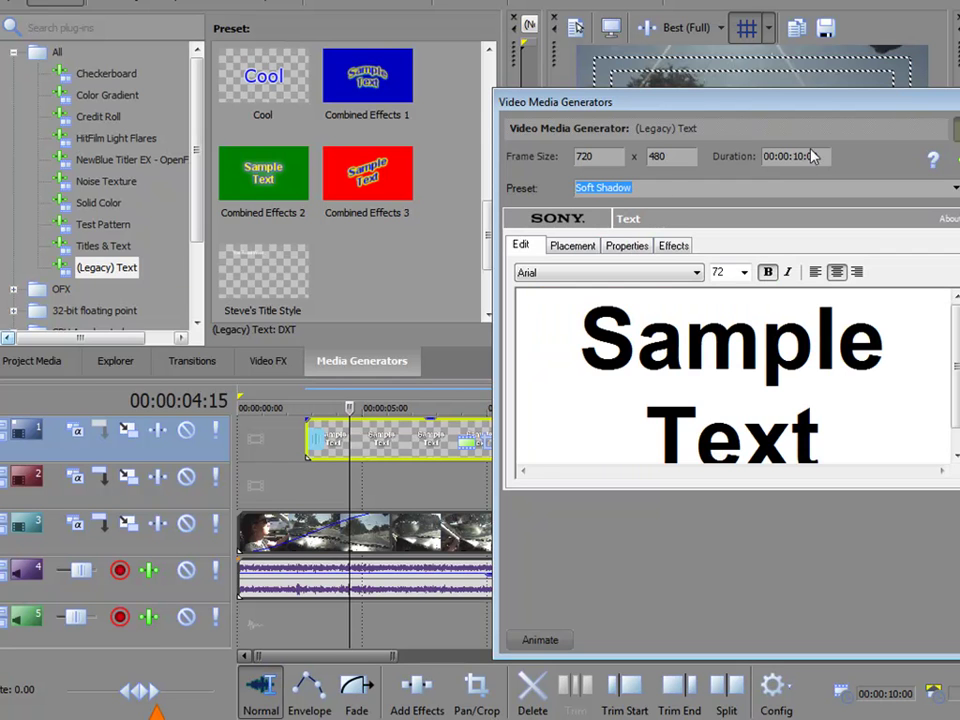
{"action": "left_click_drag", "start_coordinate": [697, 113], "coordinate": [212, 32]}
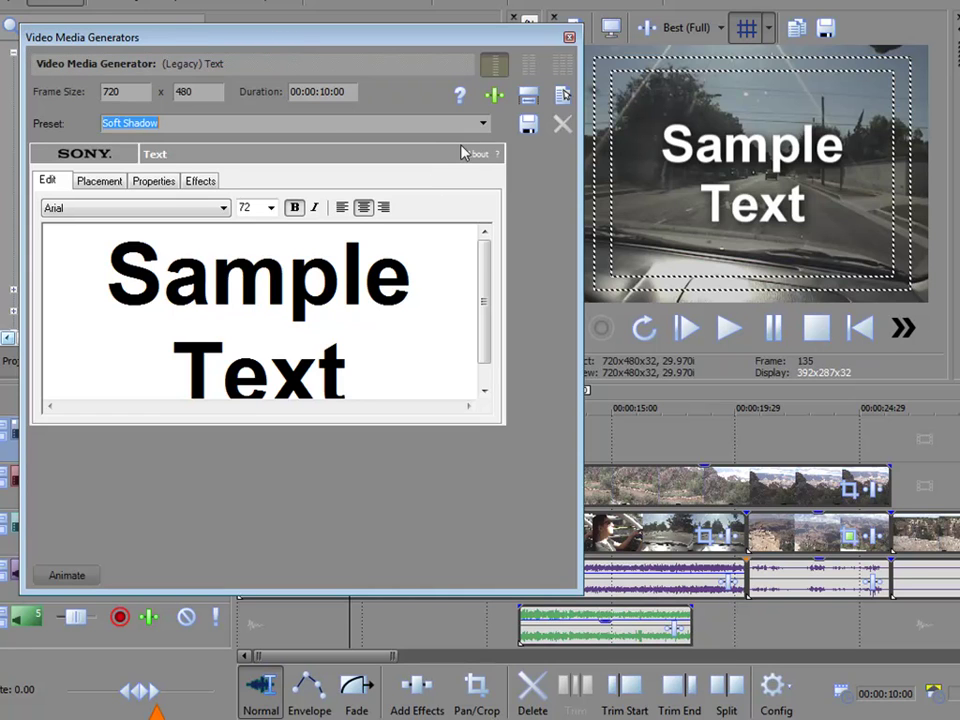
{"action": "left_click", "coordinate": [414, 366]}
{"action": "key", "text": "ctrl+a"}
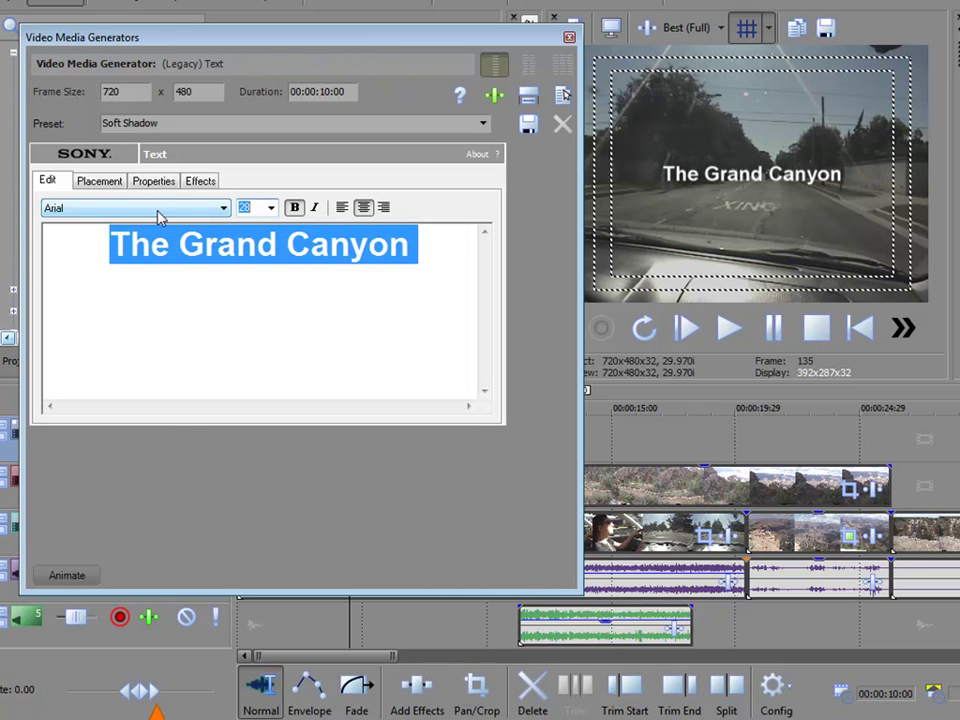
- Nudge the title up and right in Placement, then review its properties and shadow settings
{"action": "left_click", "coordinate": [107, 184]}
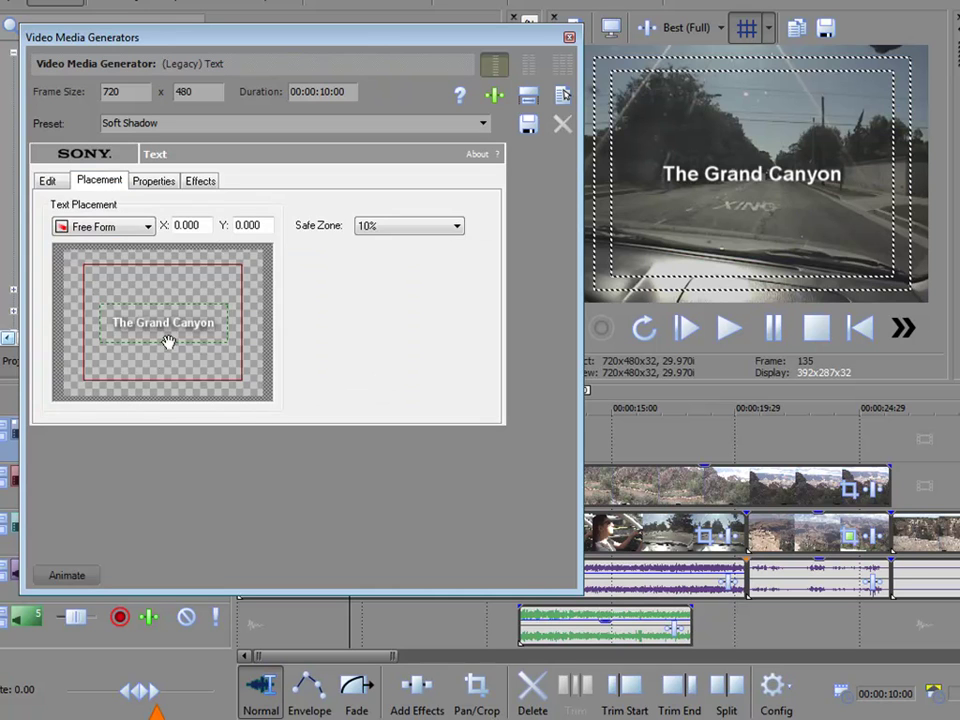
{"action": "left_click_drag", "start_coordinate": [168, 343], "coordinate": [189, 345]}
{"action": "left_click", "coordinate": [153, 180]}
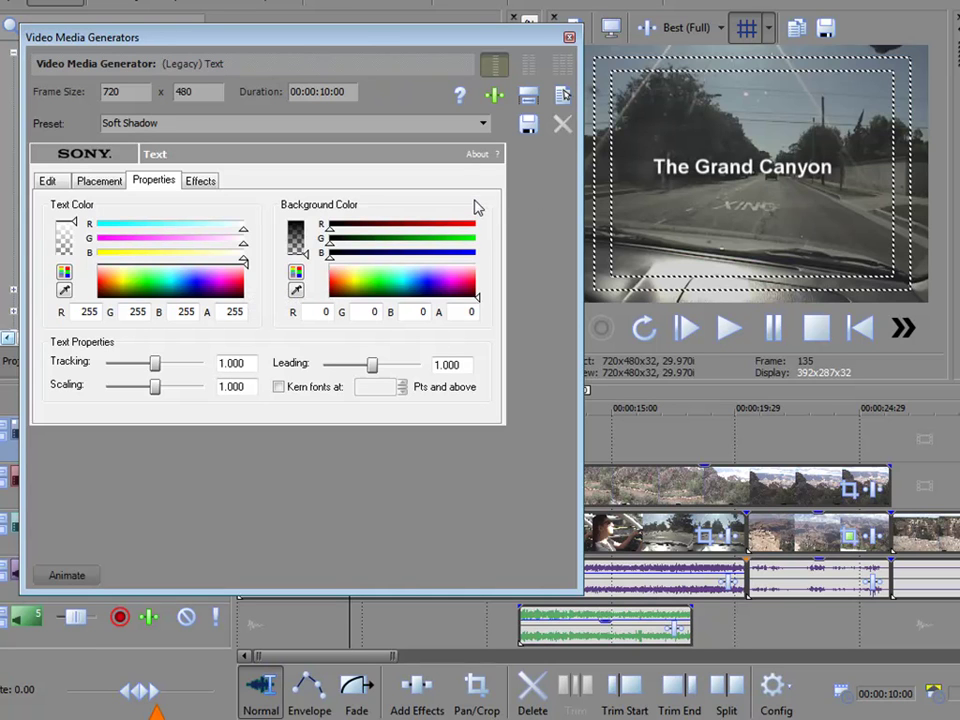
{"action": "left_click", "coordinate": [202, 182]}
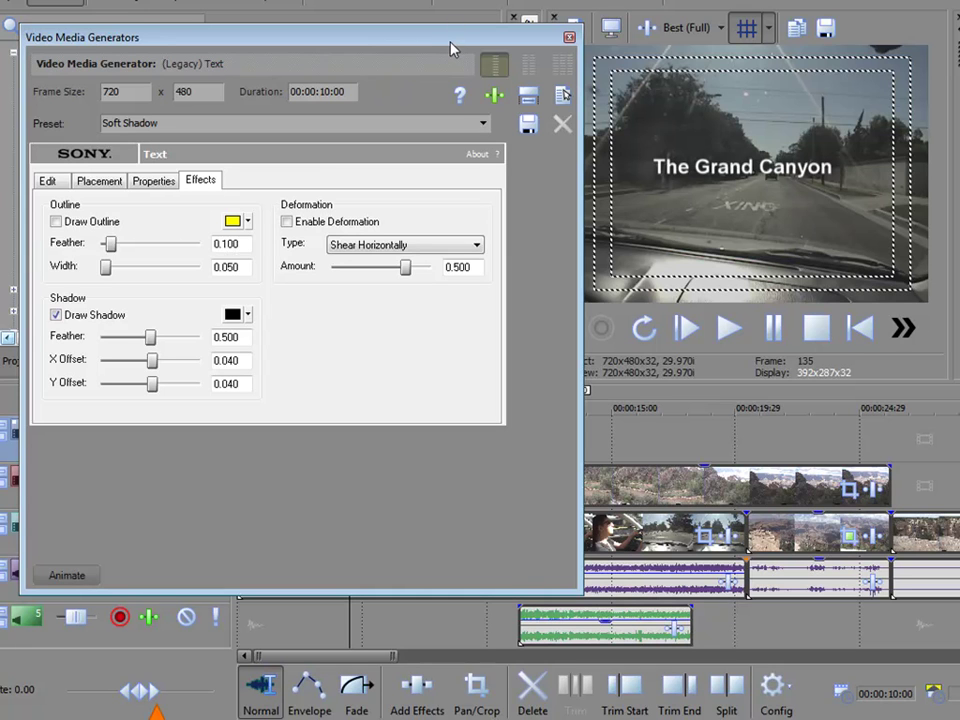
- Close the legacy text settings and delete the legacy text event from track 1
{"action": "left_click", "coordinate": [569, 37]}
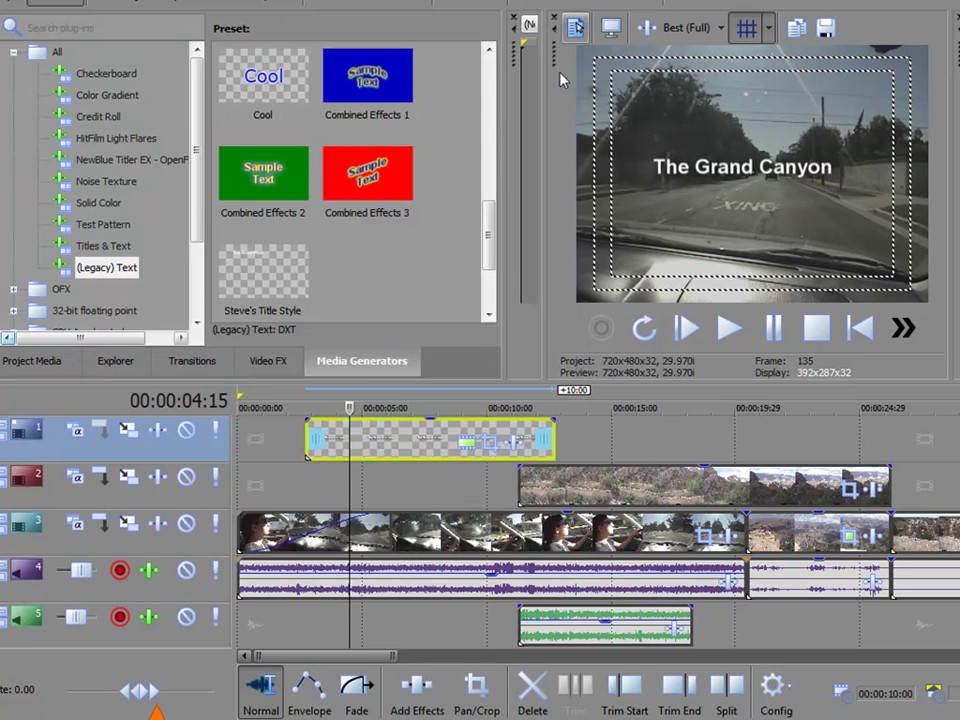
{"action": "left_click_drag", "start_coordinate": [396, 441], "coordinate": [401, 440]}
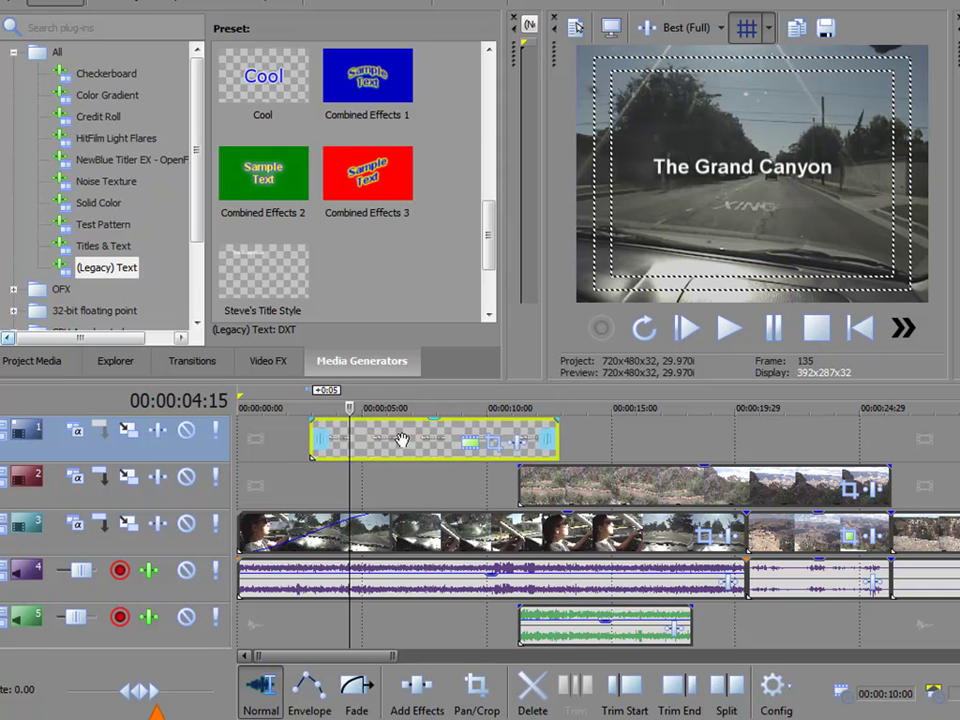
{"action": "key", "text": "Delete"}
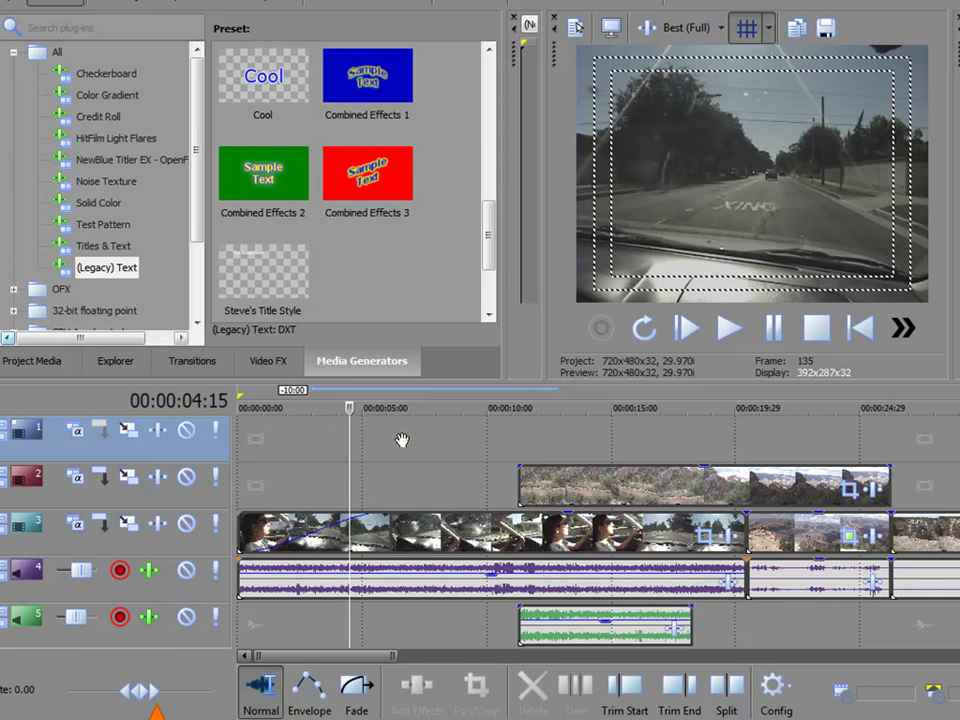
- Add the (Default) Titles & Text preset to the top track
{"action": "left_click", "coordinate": [105, 267]}
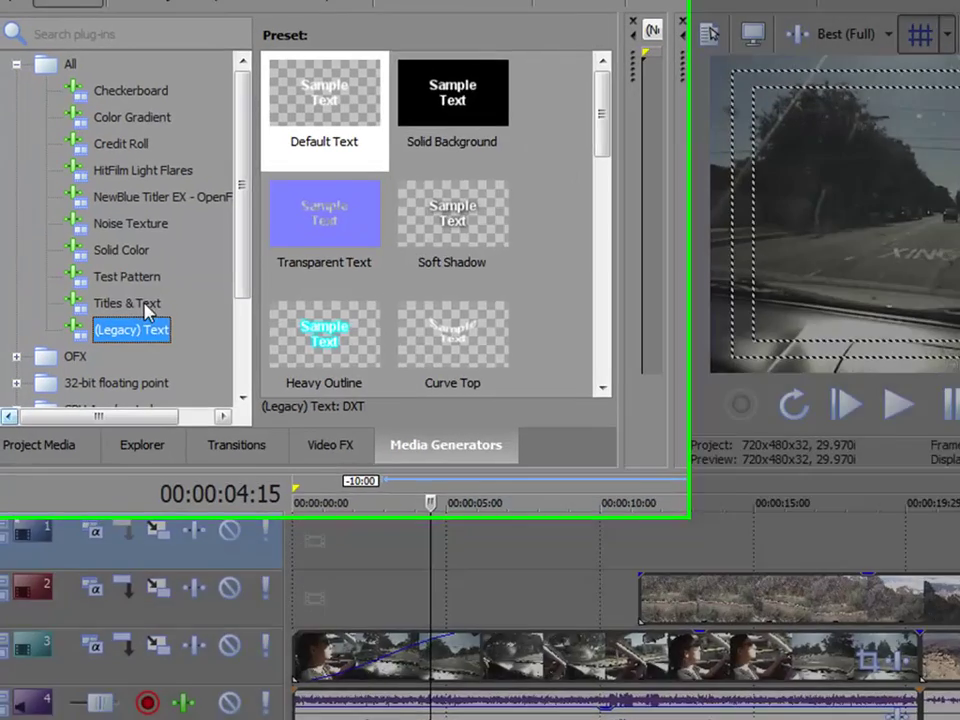
{"action": "left_click", "coordinate": [133, 246]}
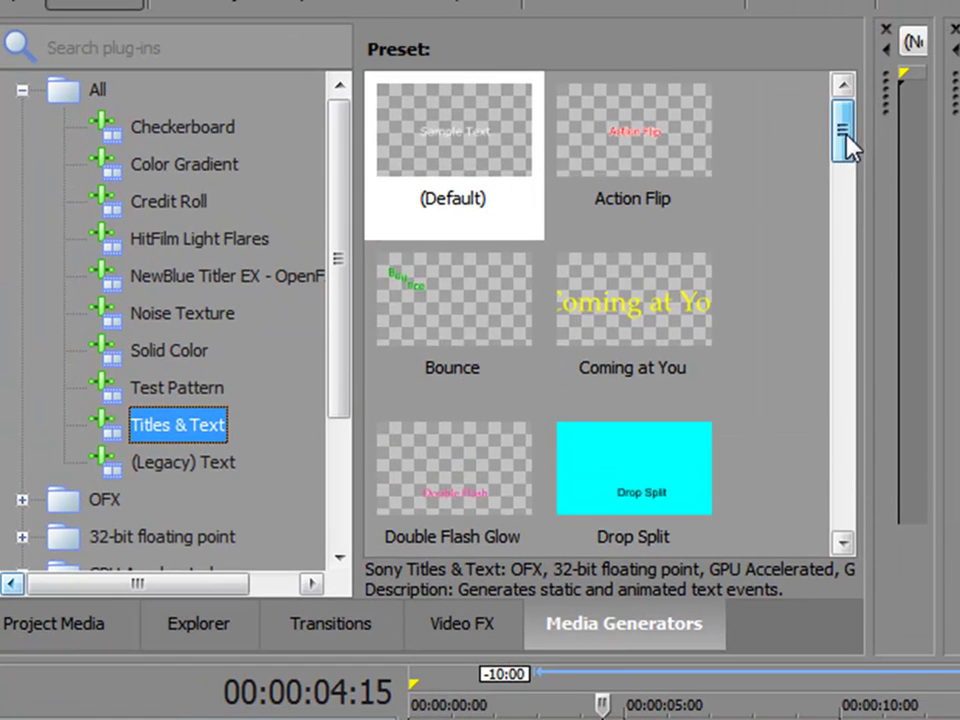
{"action": "left_click_drag", "start_coordinate": [847, 140], "coordinate": [549, 171]}
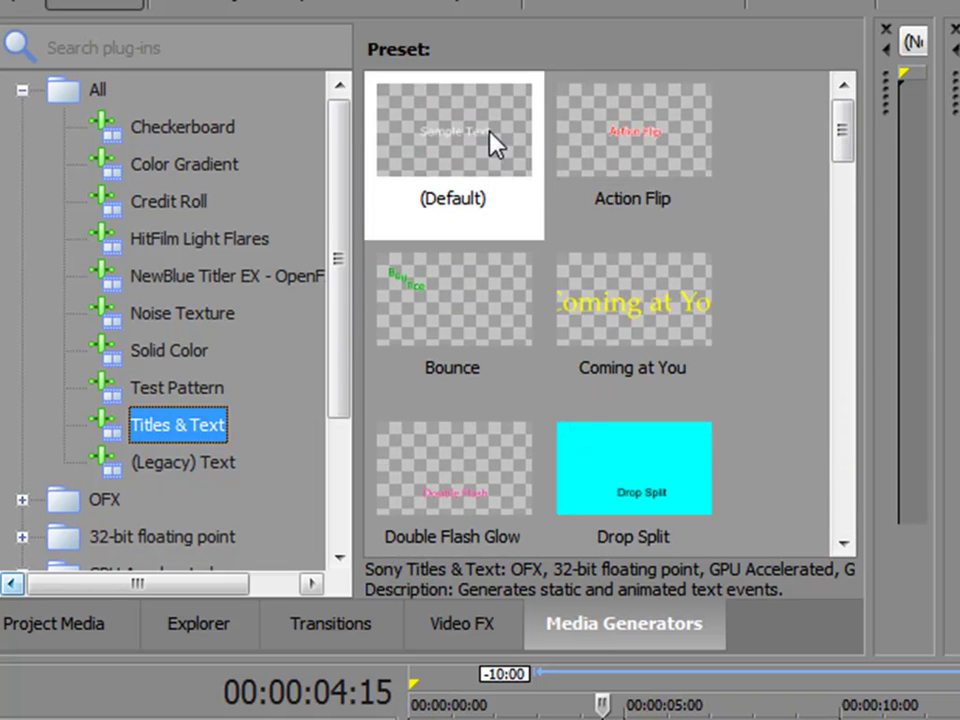
{"action": "left_click_drag", "start_coordinate": [493, 144], "coordinate": [482, 460]}
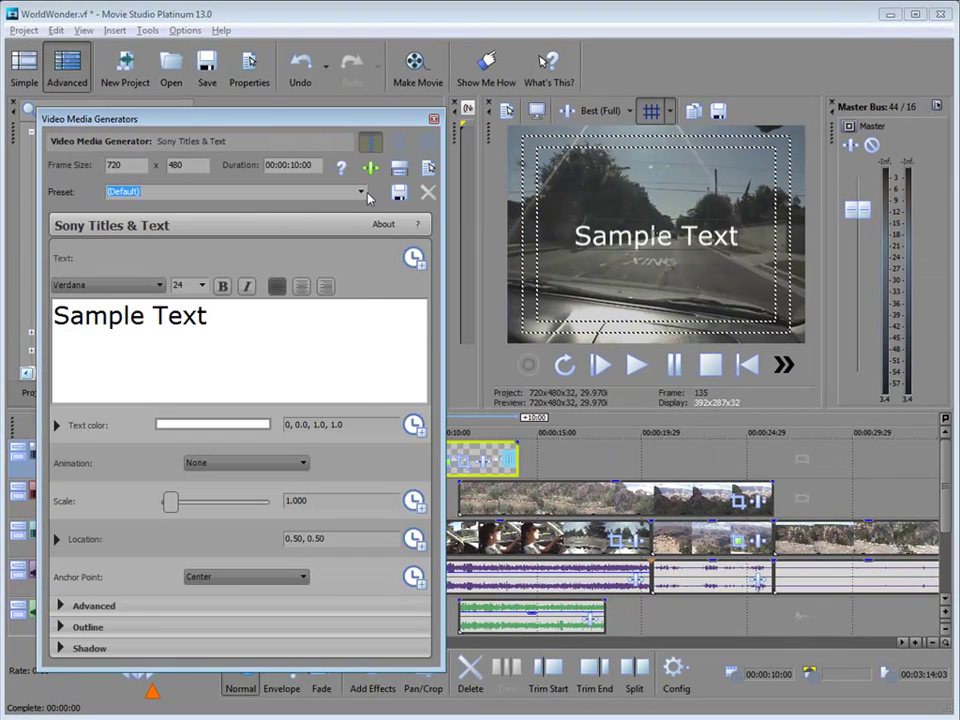
- Try the Earthquake, Coming at You and Popup title presets
{"action": "left_click", "coordinate": [361, 191]}
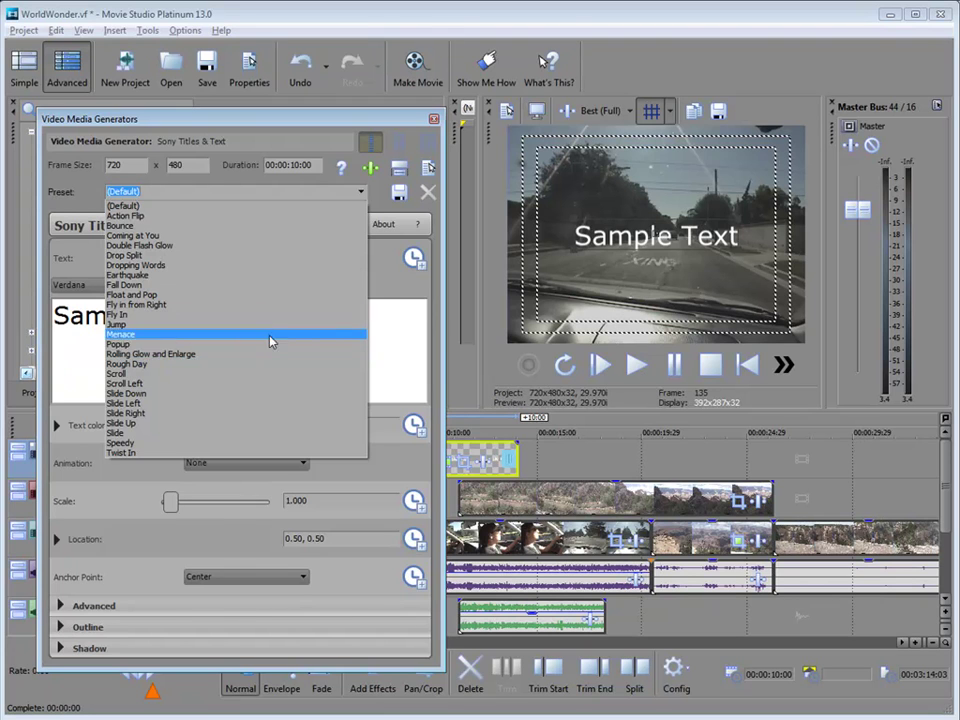
{"action": "left_click", "coordinate": [240, 275]}
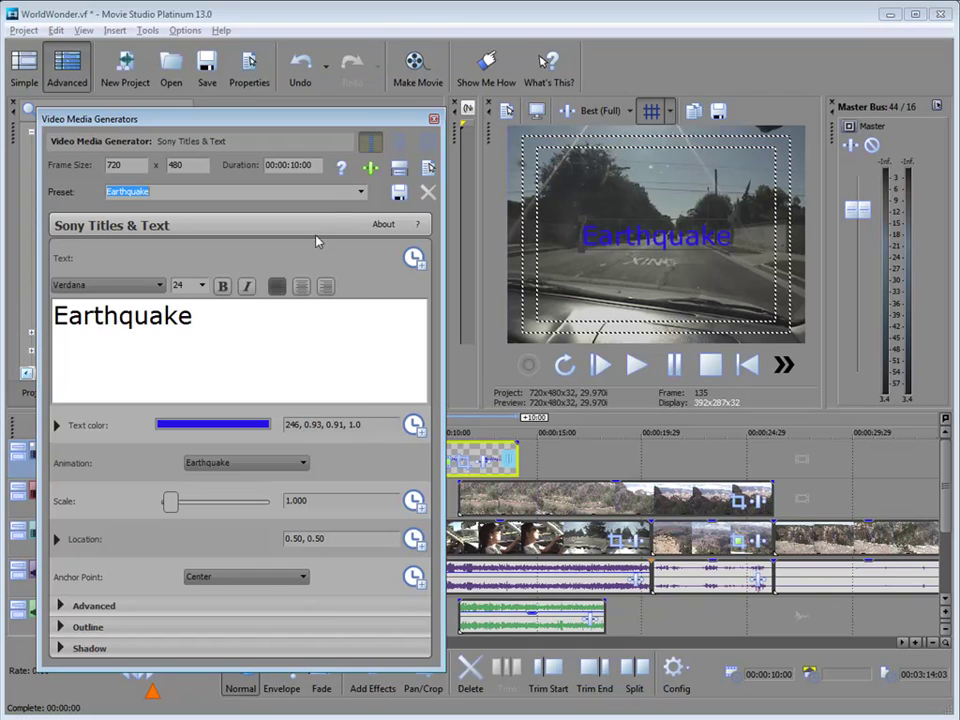
{"action": "left_click", "coordinate": [245, 191]}
{"action": "left_click", "coordinate": [265, 237]}
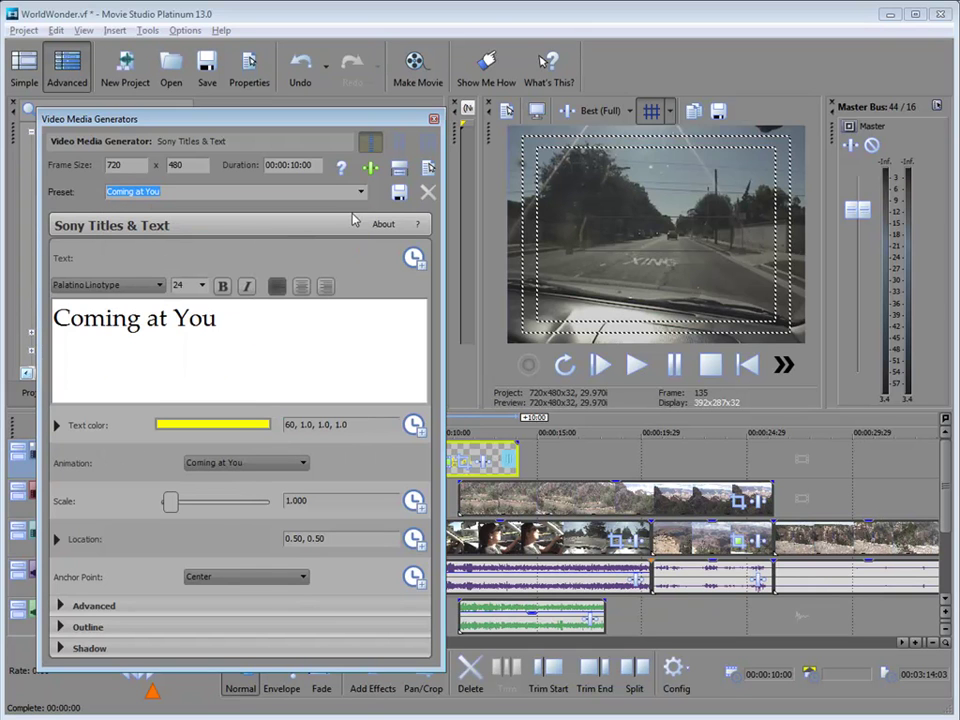
{"action": "left_click", "coordinate": [245, 191]}
{"action": "left_click", "coordinate": [201, 346]}
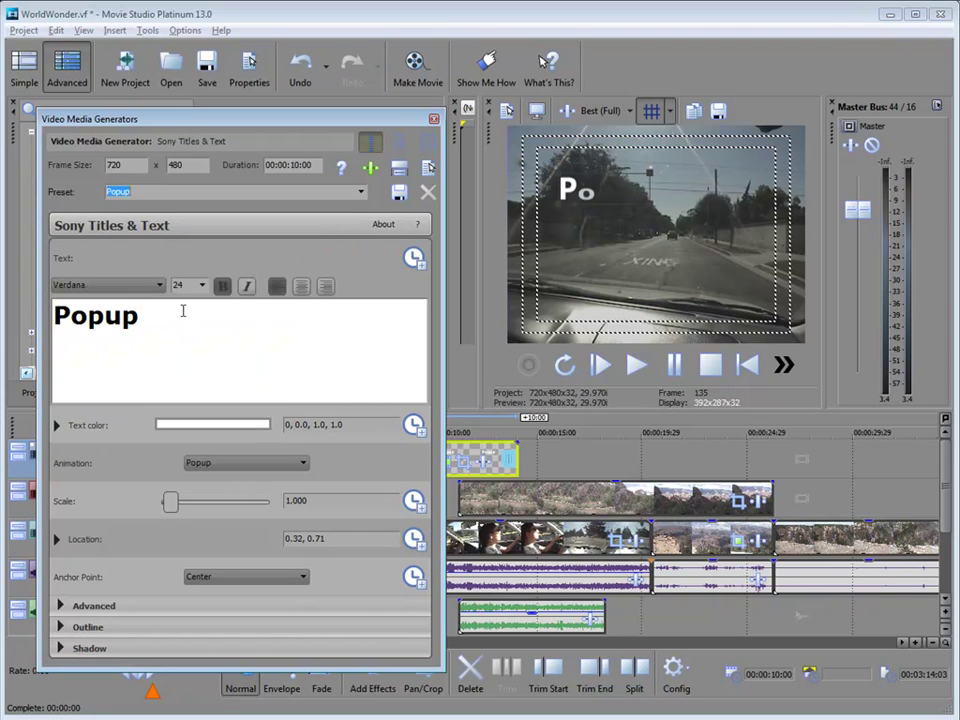
- Apply the Fly in from Right preset and retype the title as 'Grand Canyon'
{"action": "left_click", "coordinate": [360, 192]}
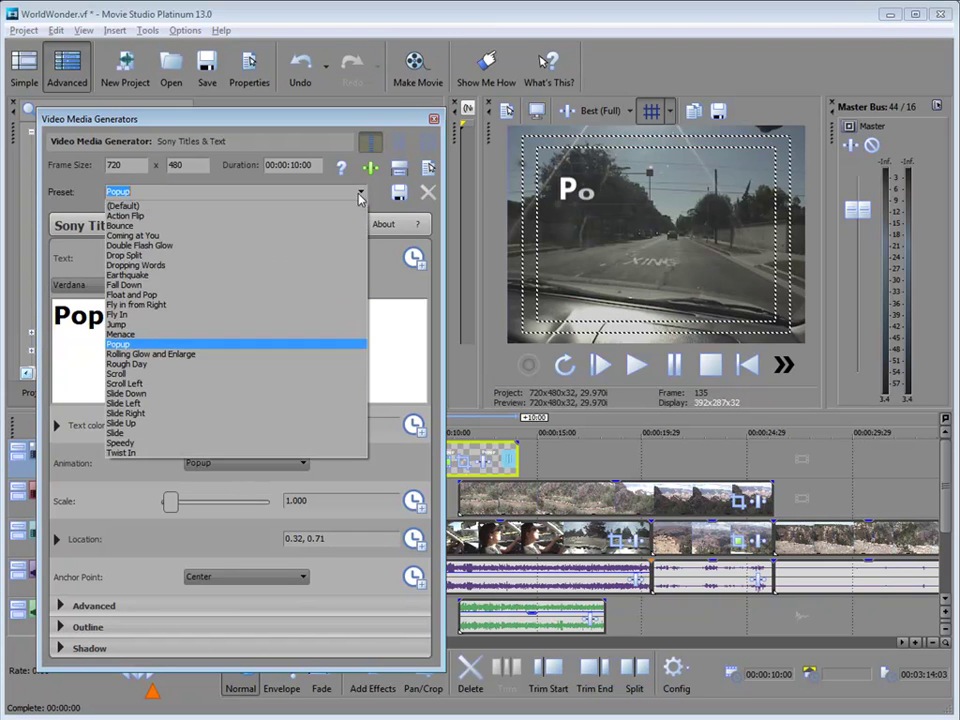
{"action": "left_click", "coordinate": [203, 305]}
{"action": "left_click", "coordinate": [300, 311]}
{"action": "key", "text": "ctrl+a"}
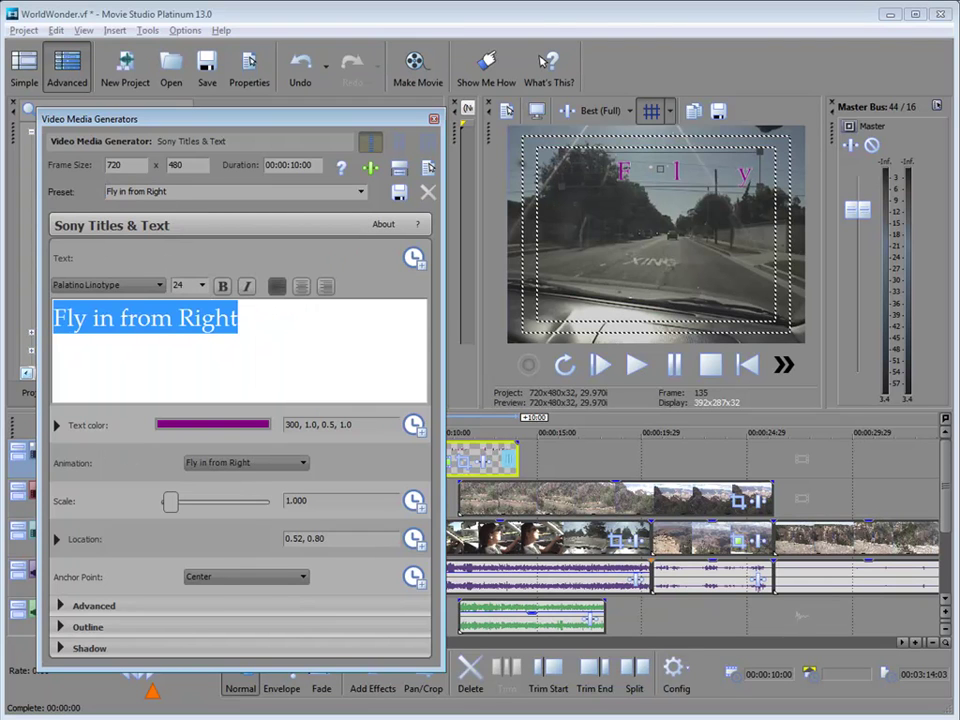
{"action": "type", "text": "GRand"}
{"action": "key", "text": "BackSpace"}
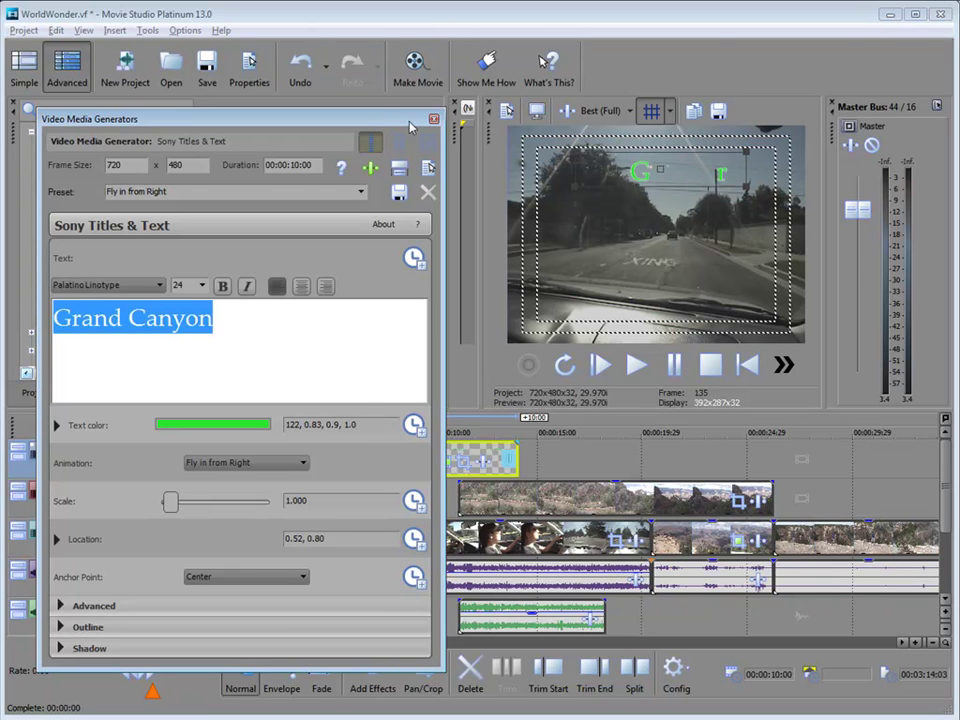
- Close the title settings, scrub to preview the Grand Canyon title, then delete its event
{"action": "left_click", "coordinate": [433, 118]}
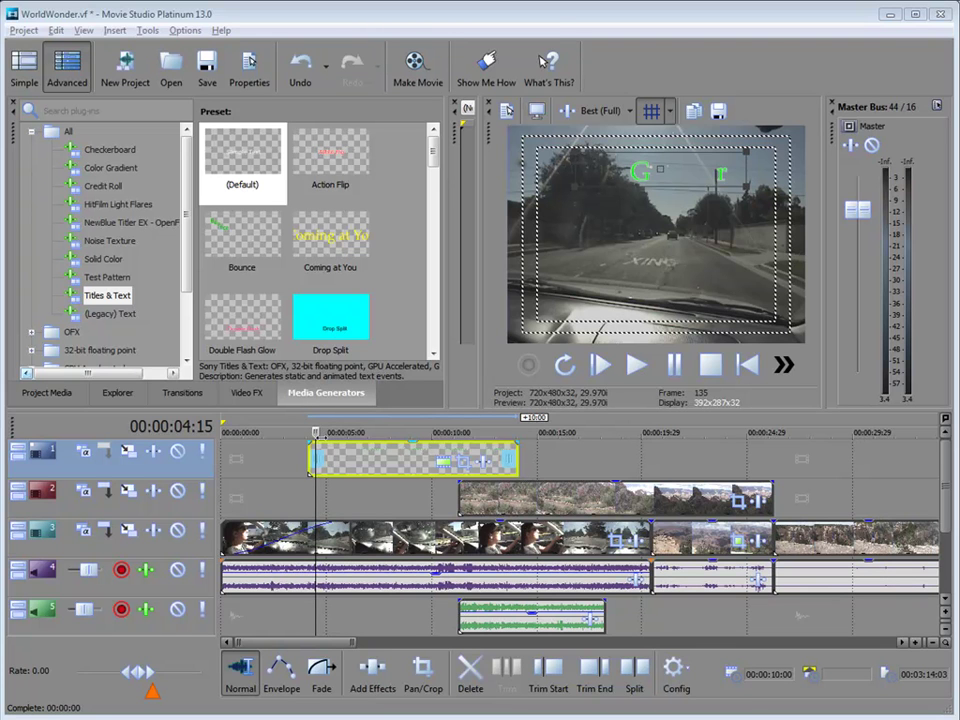
{"action": "left_click_drag", "start_coordinate": [315, 432], "coordinate": [383, 465]}
{"action": "key", "text": "Delete"}
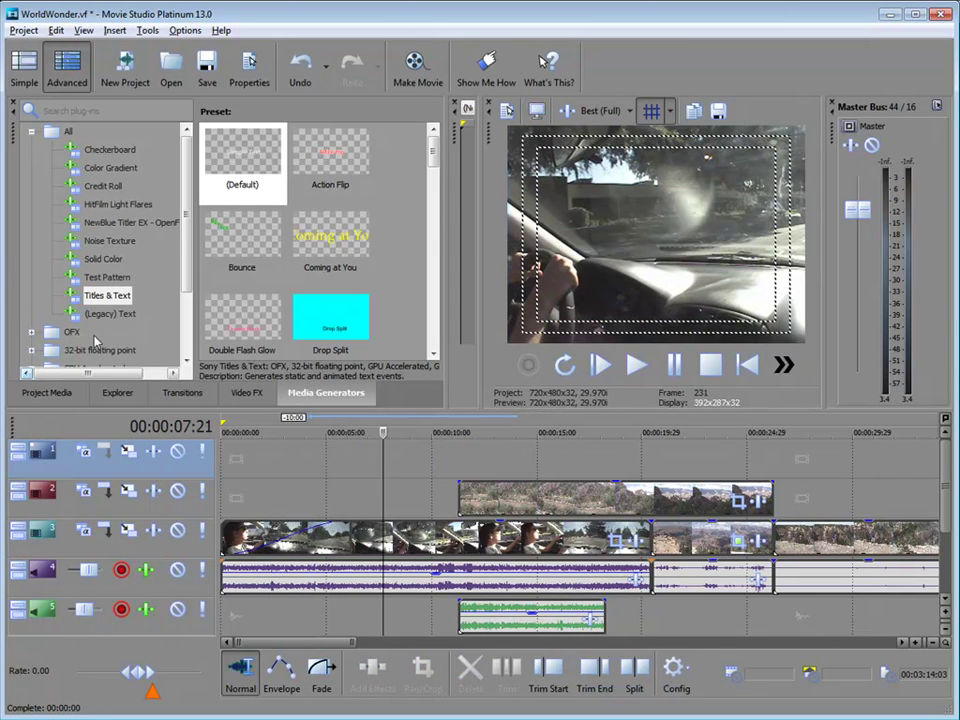
- Place the Credit Roll 'Plain Scrolling on Black' preset as an event on video track 1
{"action": "left_click", "coordinate": [105, 187]}
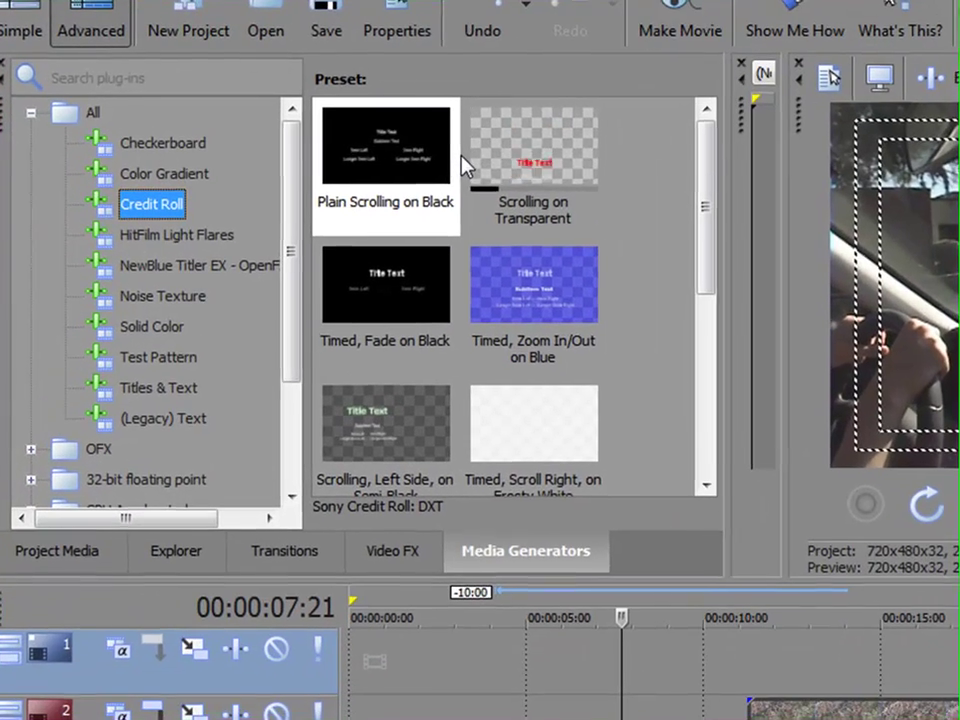
{"action": "left_click", "coordinate": [417, 148]}
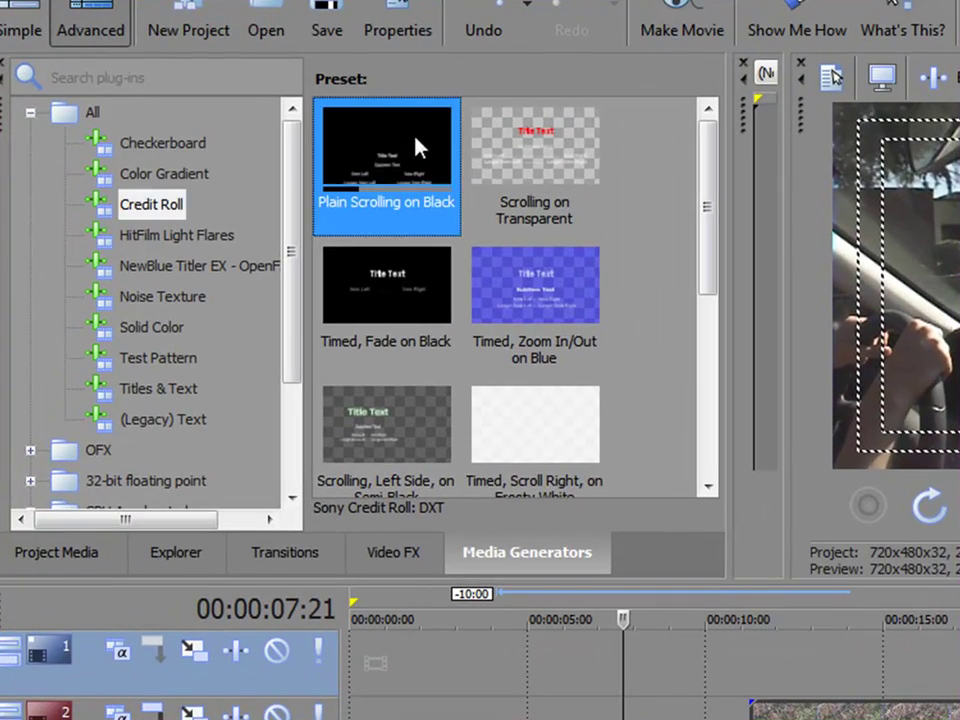
{"action": "left_click_drag", "start_coordinate": [415, 140], "coordinate": [495, 661]}
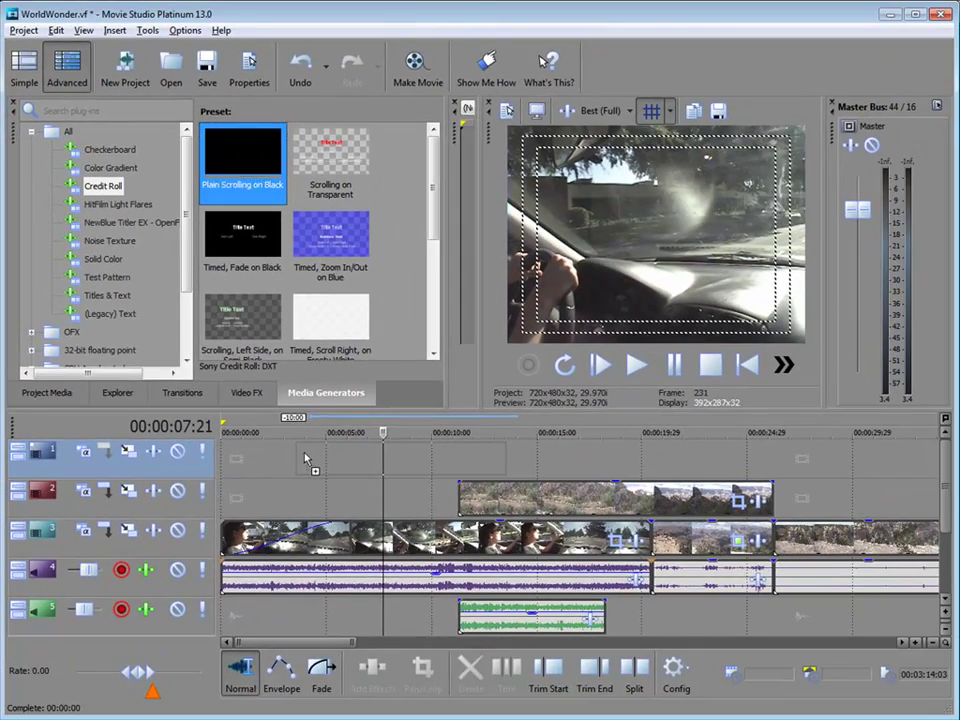
{"action": "left_click_drag", "start_coordinate": [307, 458], "coordinate": [320, 455]}
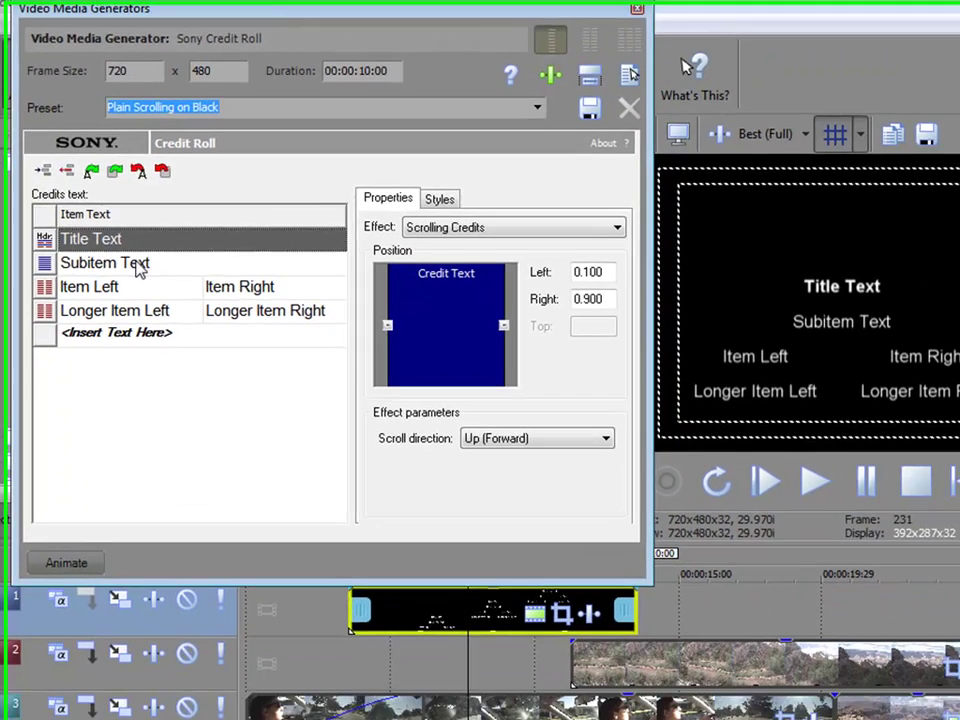
- Switch the Item Left and Longer Item Left credit lines to the single centered style
{"action": "left_click", "coordinate": [140, 264]}
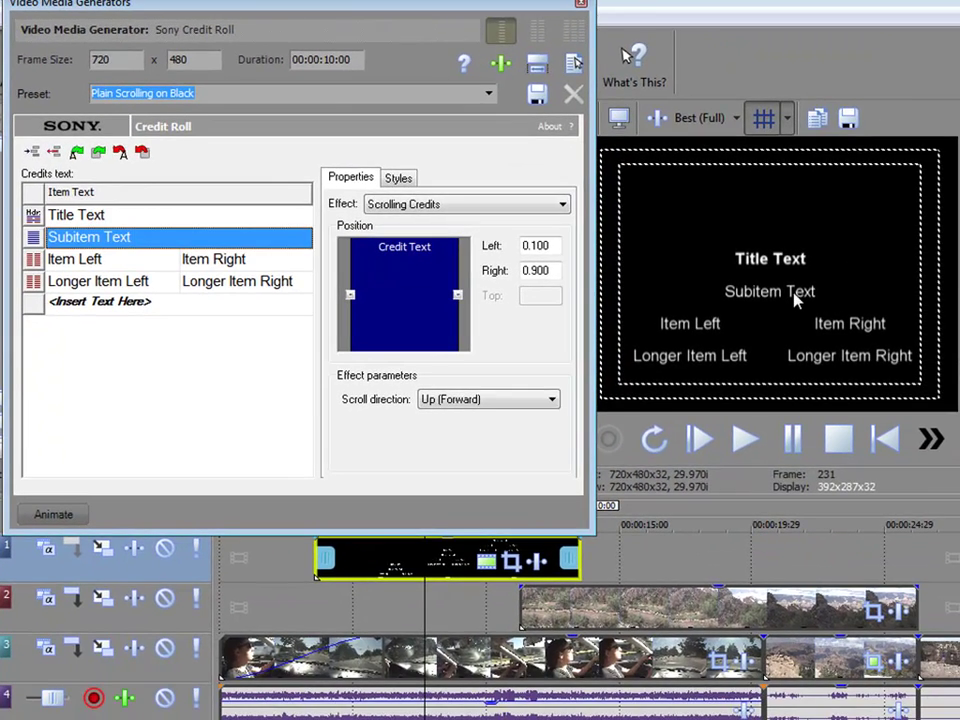
{"action": "left_click", "coordinate": [34, 260]}
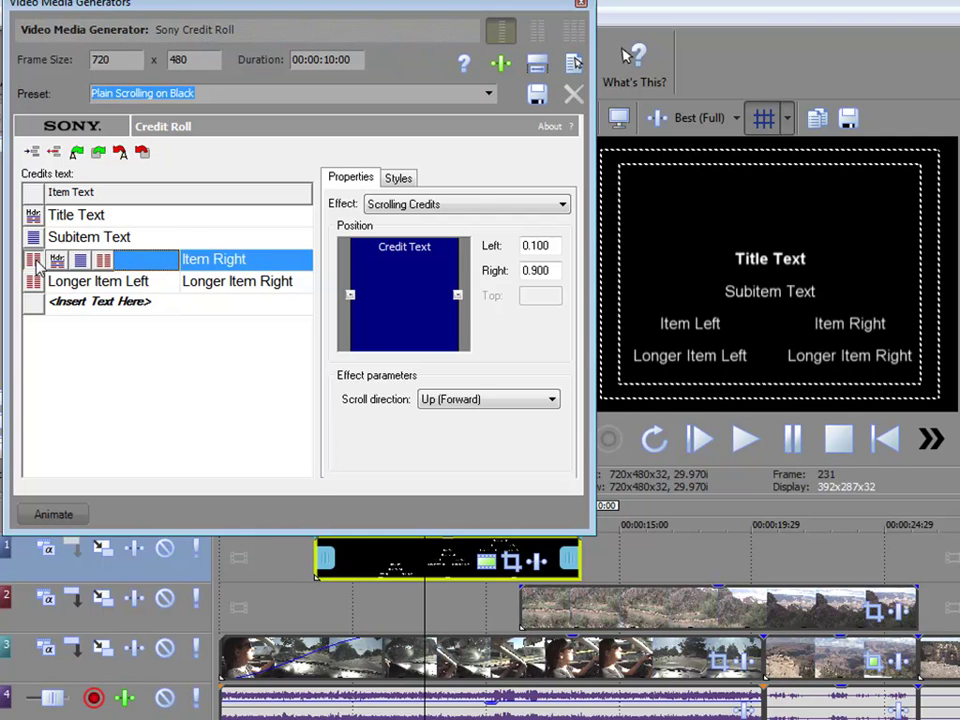
{"action": "left_click", "coordinate": [80, 260]}
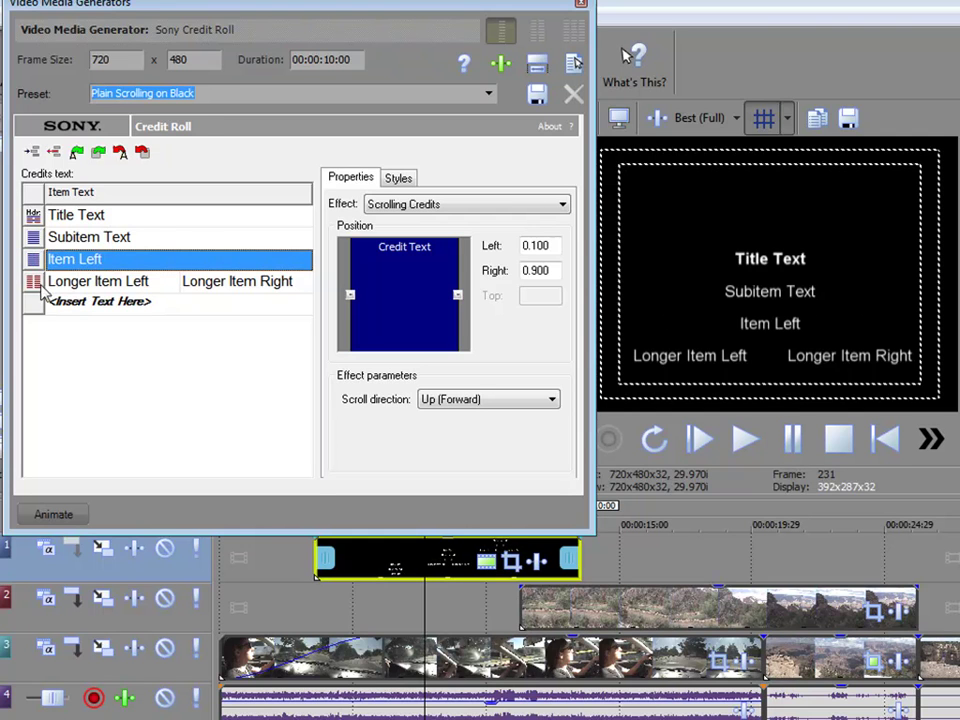
{"action": "left_click", "coordinate": [43, 281]}
{"action": "left_click", "coordinate": [45, 284]}
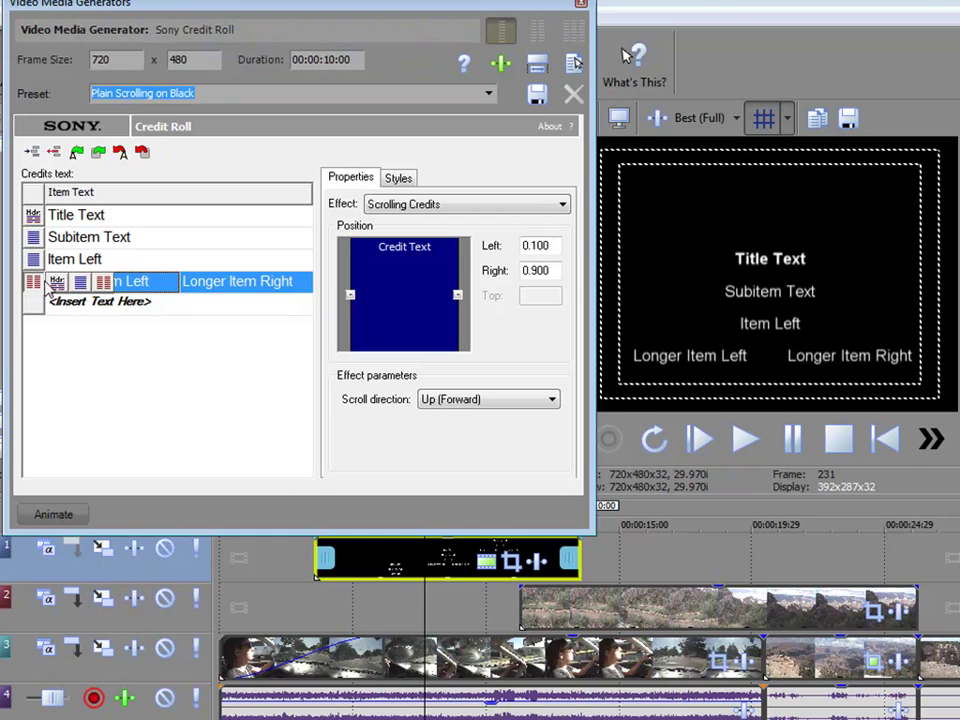
{"action": "left_click", "coordinate": [80, 281]}
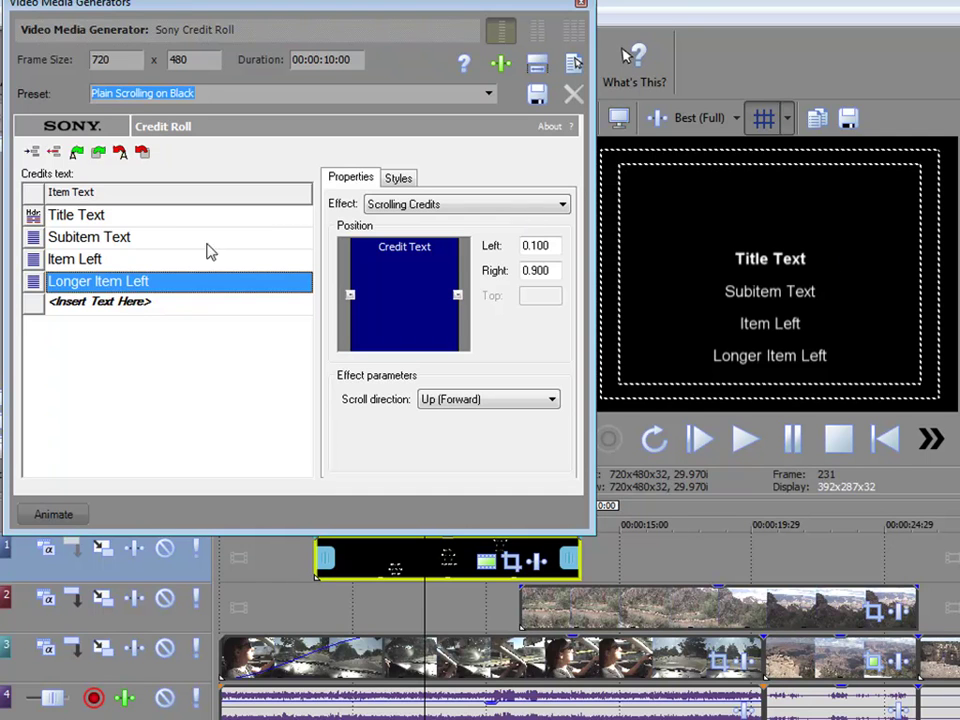
- Reduce the Title Text header's space below from 0.050 to 0.032 in its style settings
{"action": "left_click", "coordinate": [78, 215]}
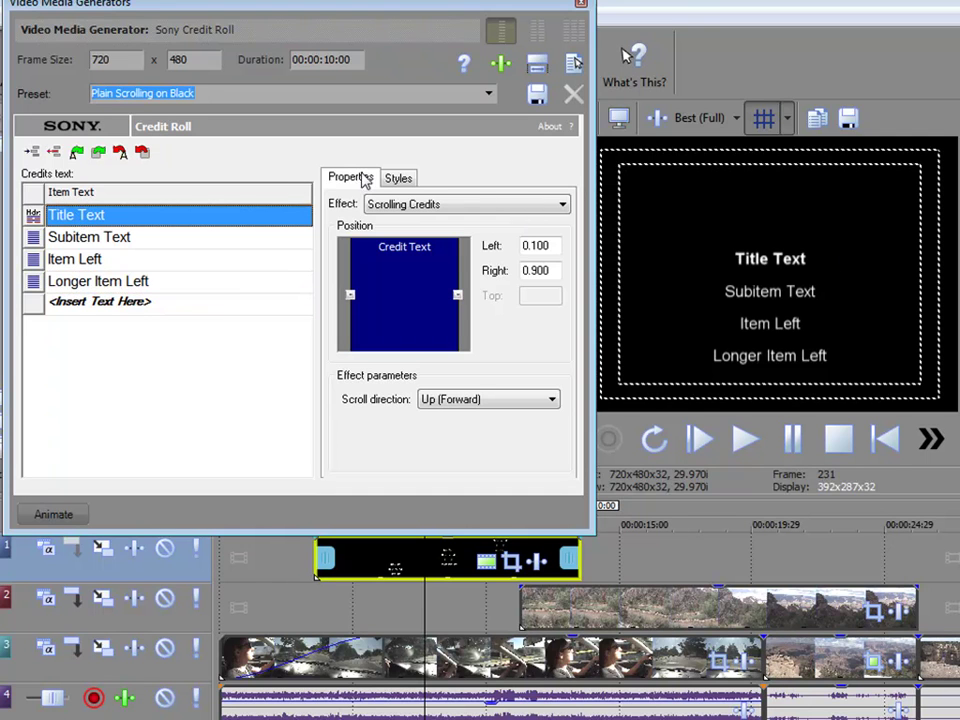
{"action": "left_click", "coordinate": [398, 178]}
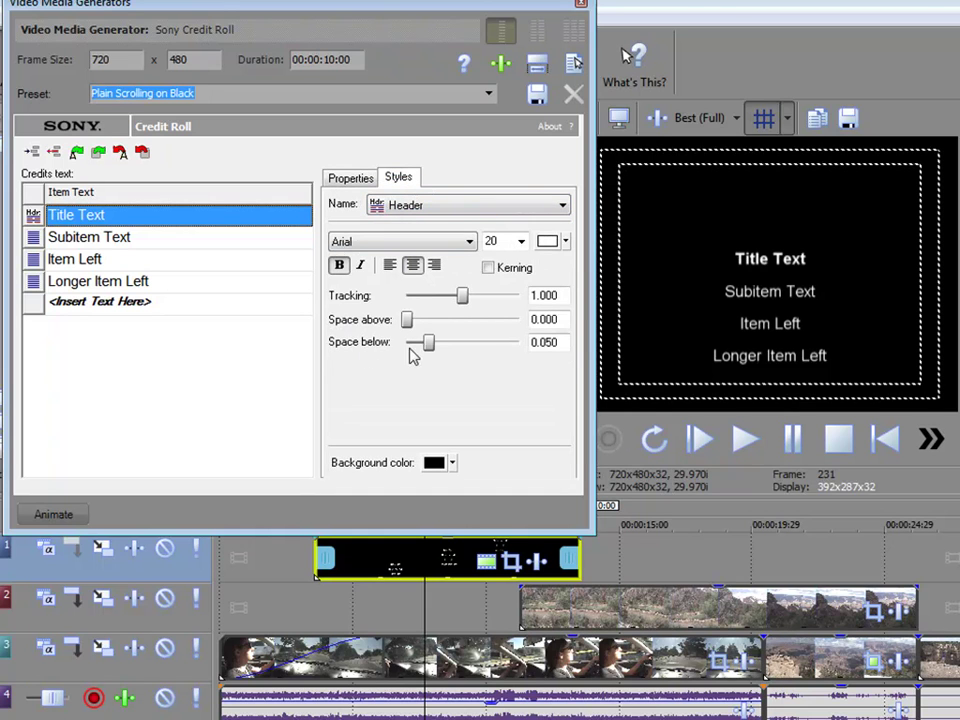
{"action": "left_click_drag", "start_coordinate": [430, 344], "coordinate": [422, 347]}
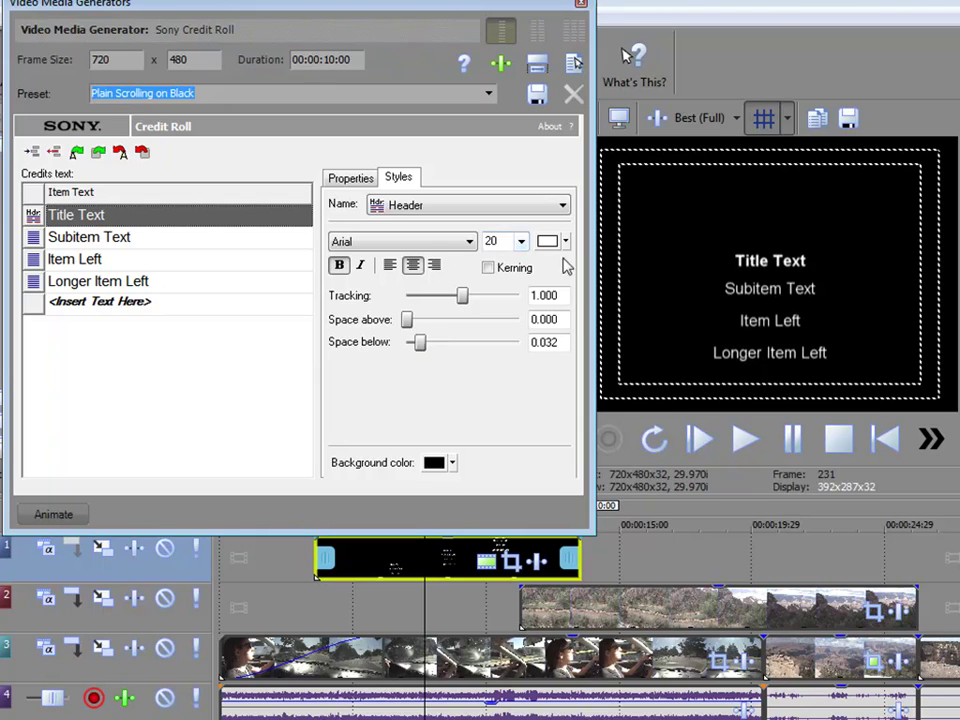